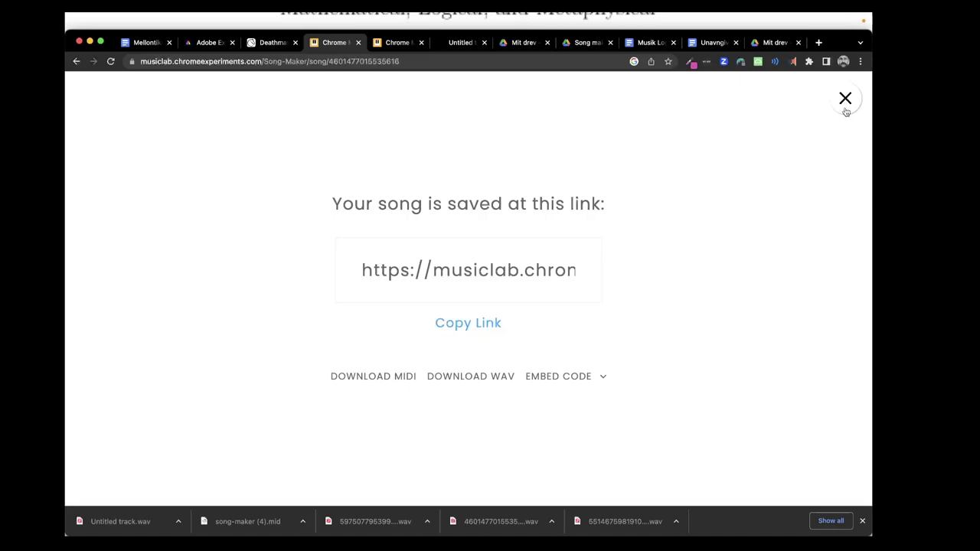
# Return to the drum pattern in Song Maker, review its song settings, and play it through
pyautogui.click(846, 100)
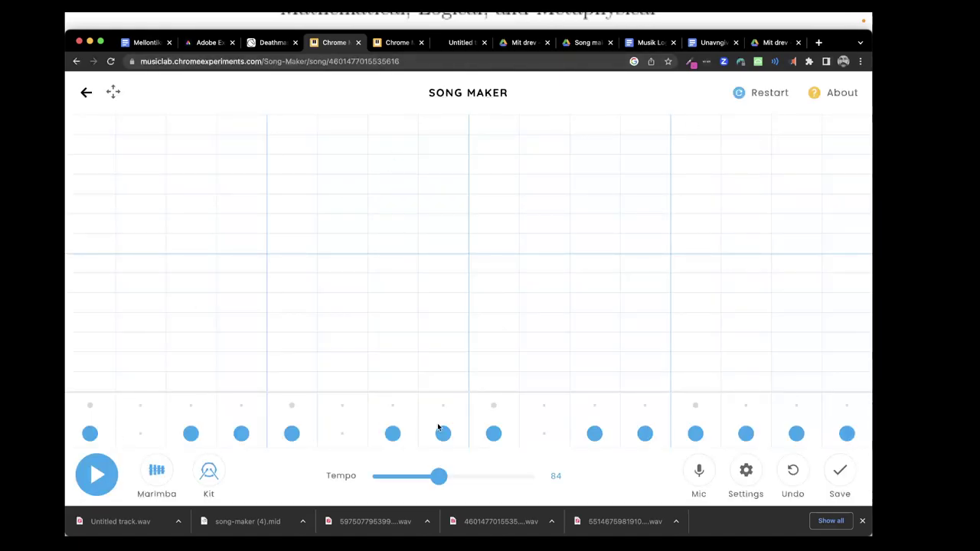
pyautogui.click(744, 477)
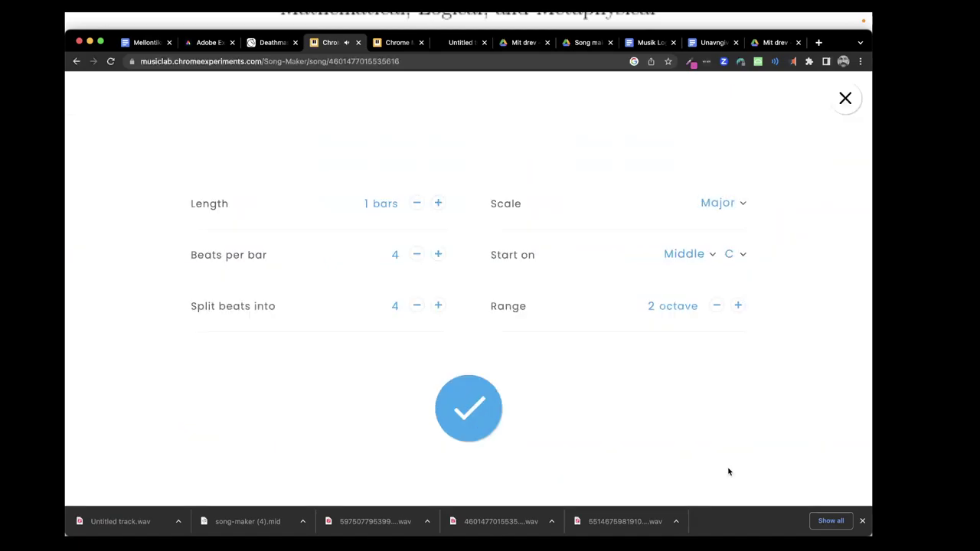
pyautogui.click(492, 410)
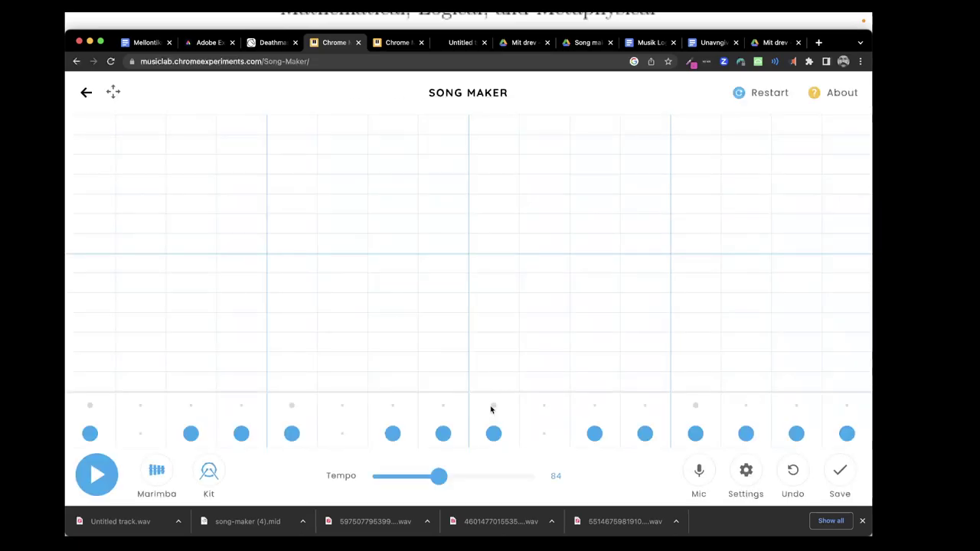
pyautogui.click(91, 482)
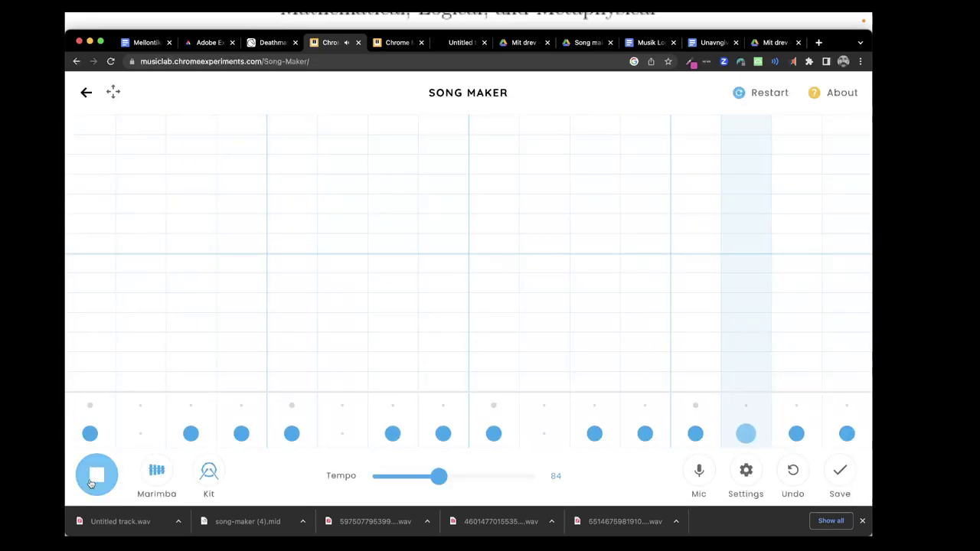
pyautogui.click(90, 482)
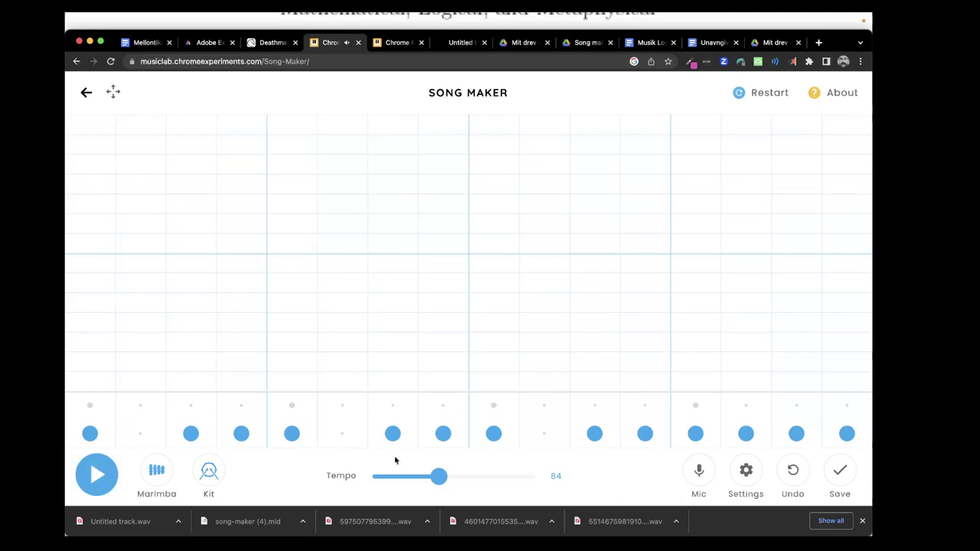
# Save the drum pattern and download it as WAV, and add it to the Soundation project as a new channel repeated through bar 15
pyautogui.click(843, 473)
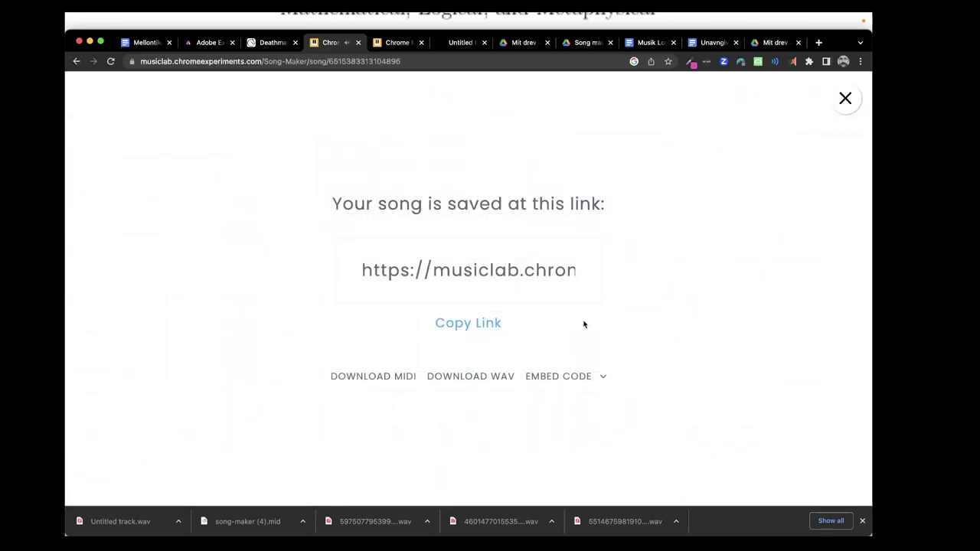
pyautogui.click(466, 377)
pyautogui.click(464, 42)
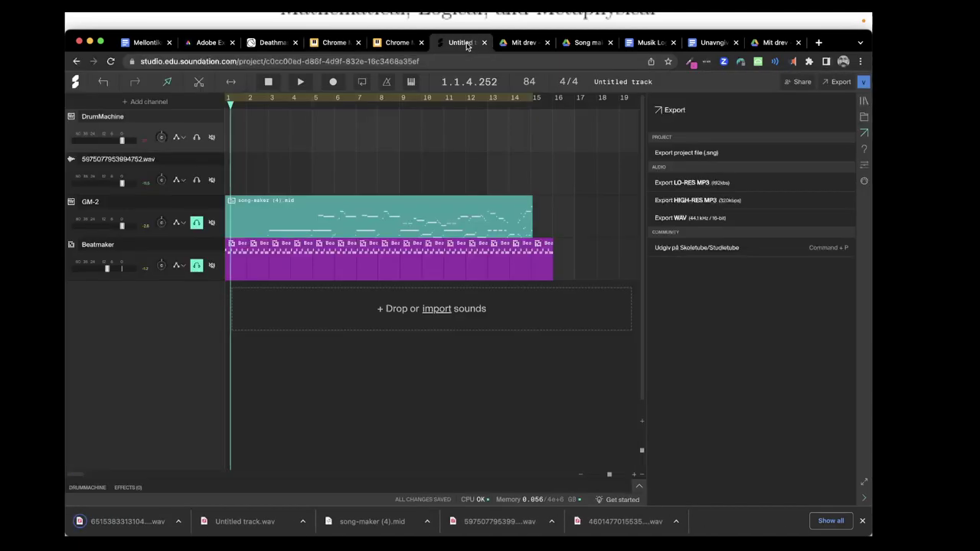
pyautogui.moveTo(140, 526); pyautogui.dragTo(234, 302)
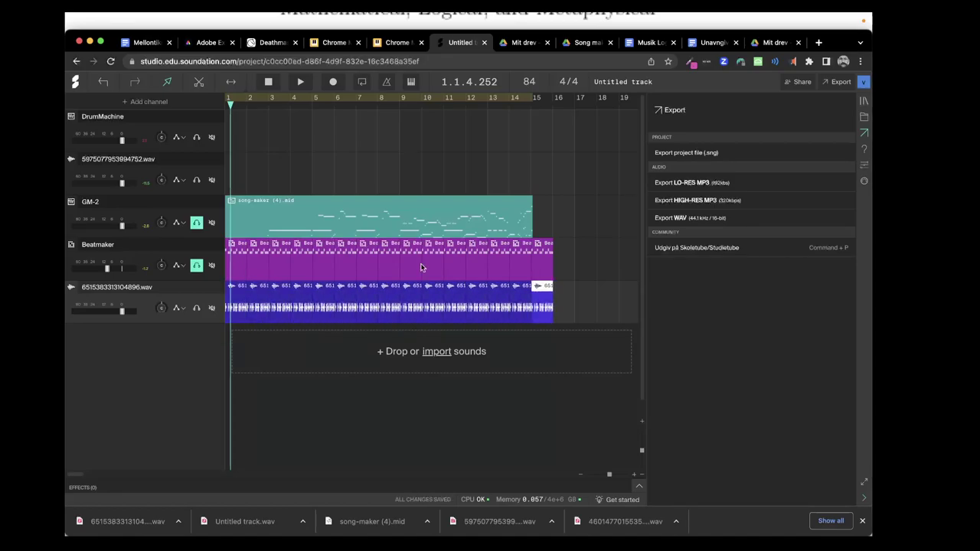
pyautogui.moveTo(581, 257); pyautogui.dragTo(230, 250)
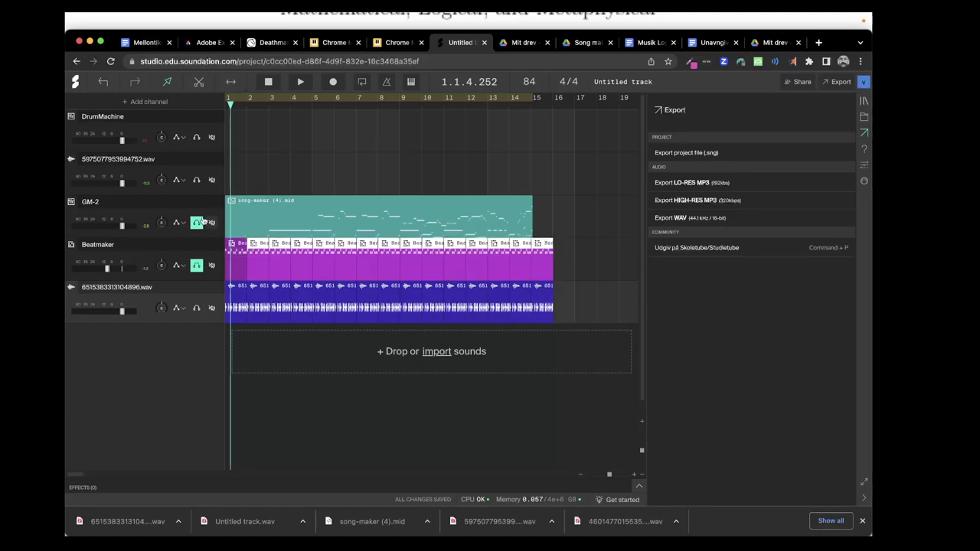
# Switch to the piano melody in Song Maker, review its song settings, and play the melody
pyautogui.press('super+Tab')
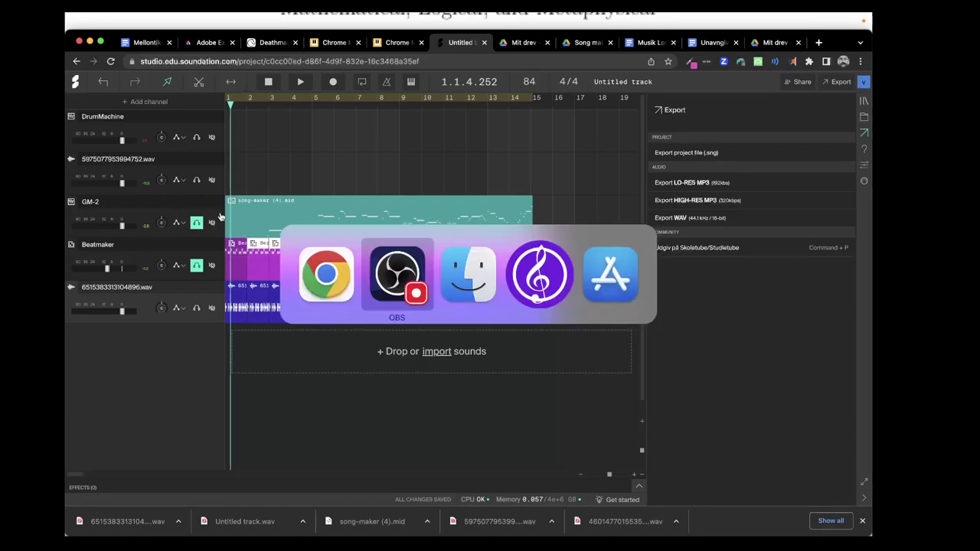
pyautogui.click(398, 43)
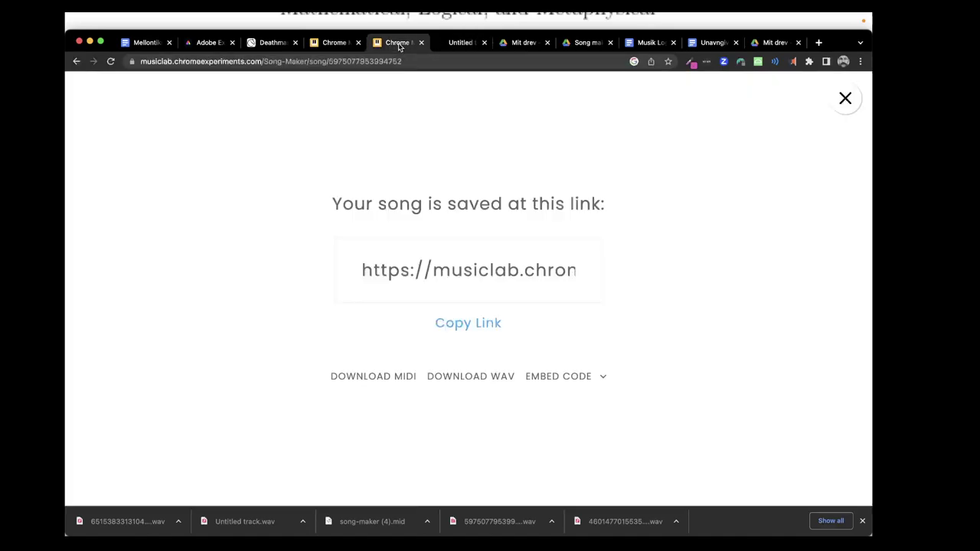
pyautogui.click(846, 98)
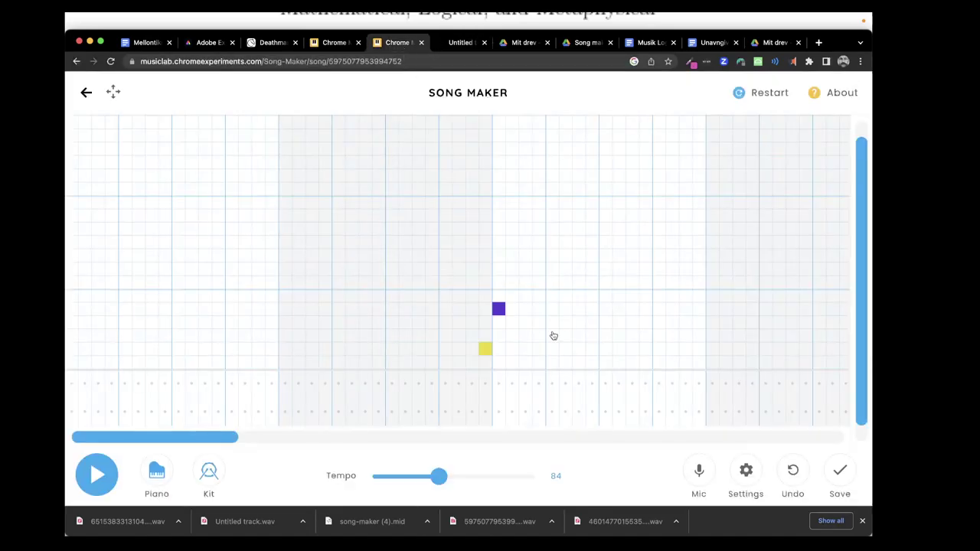
pyautogui.click(746, 472)
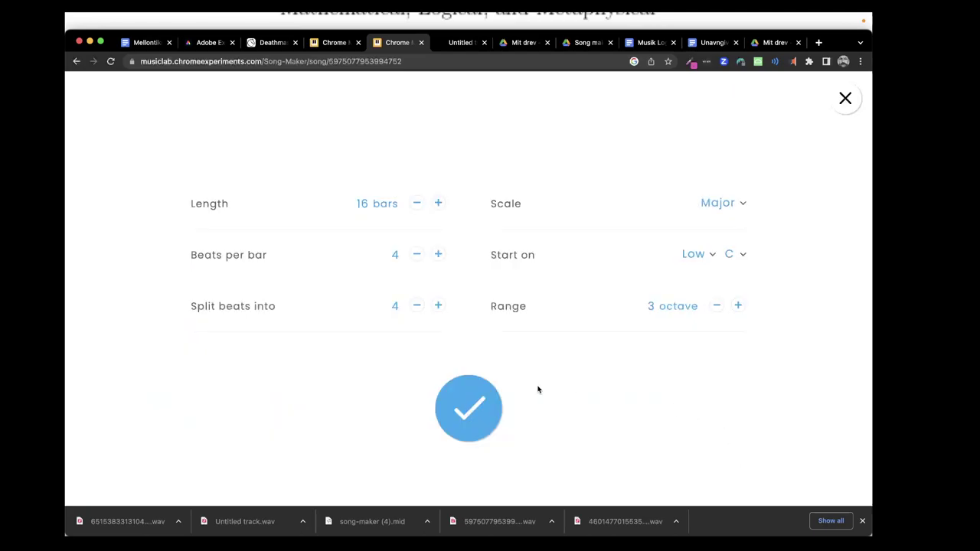
pyautogui.click(479, 406)
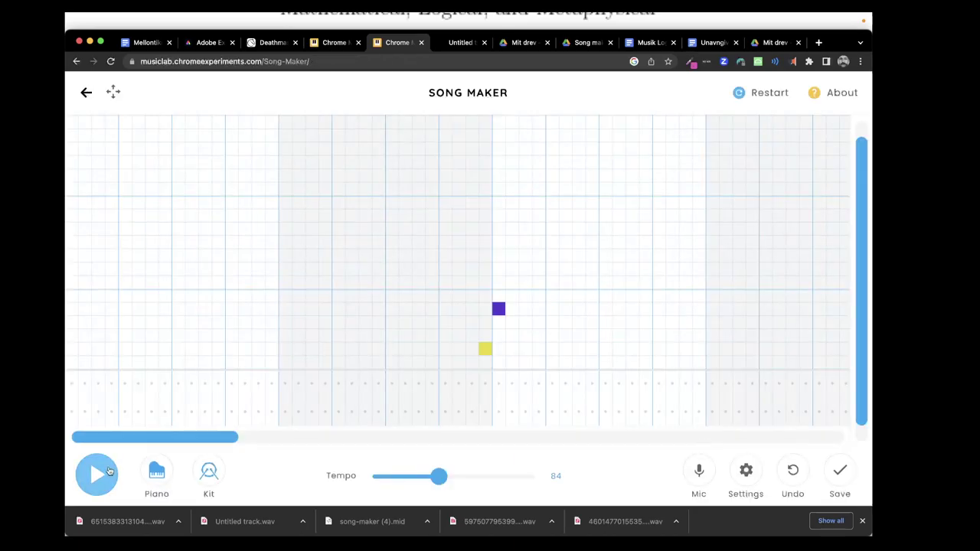
pyautogui.click(108, 471)
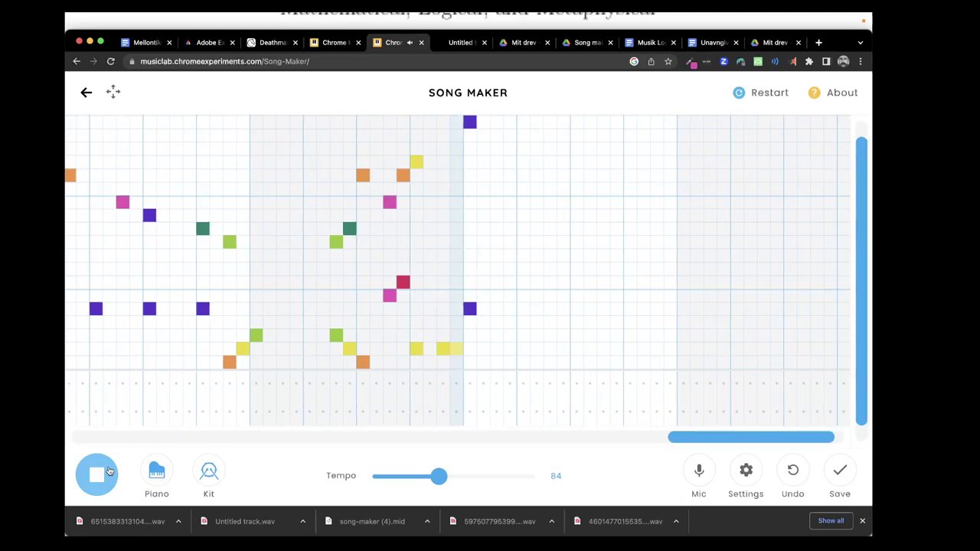
pyautogui.click(109, 472)
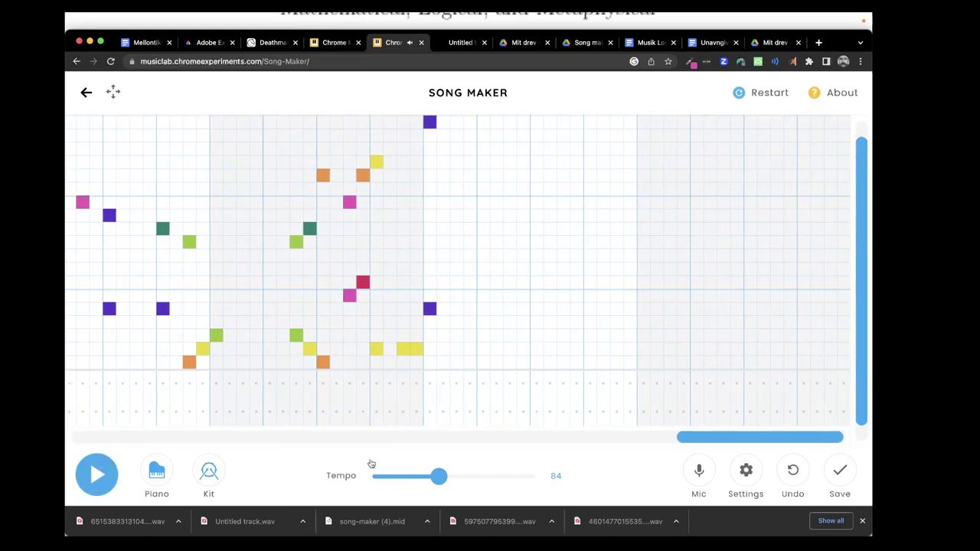
# Save the melody and download it as MIDI, and add song-maker (5).mid to the Soundation project as a new channel
pyautogui.click(840, 471)
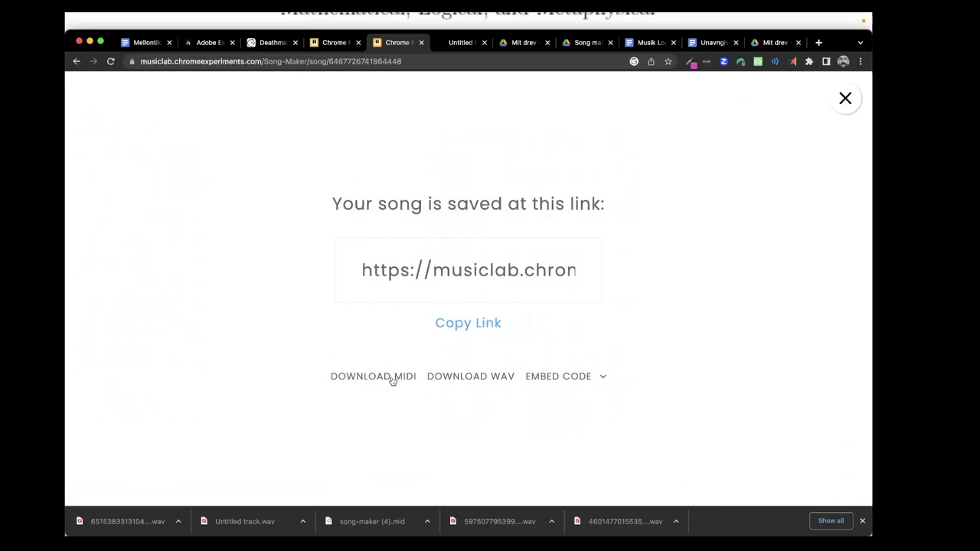
pyautogui.click(392, 380)
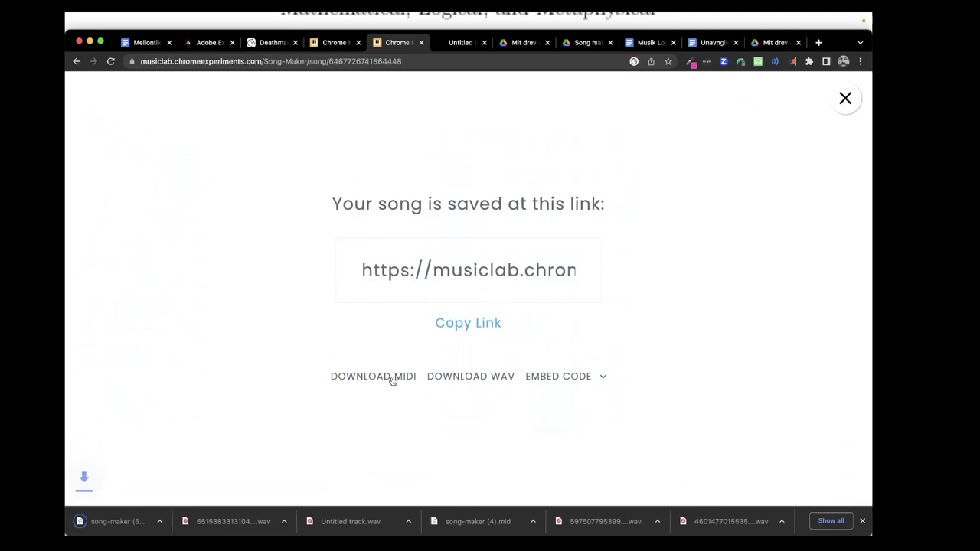
pyautogui.click(460, 44)
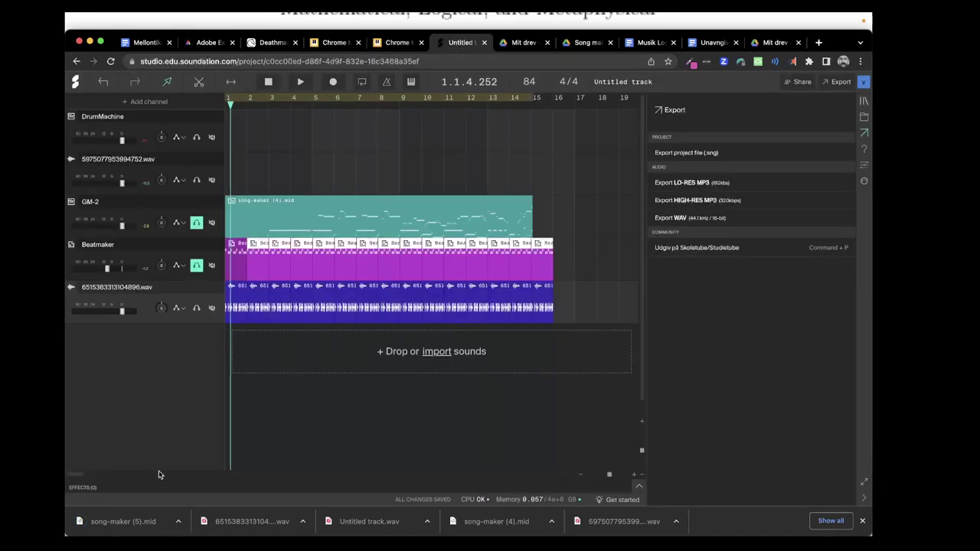
pyautogui.moveTo(151, 525); pyautogui.dragTo(265, 364)
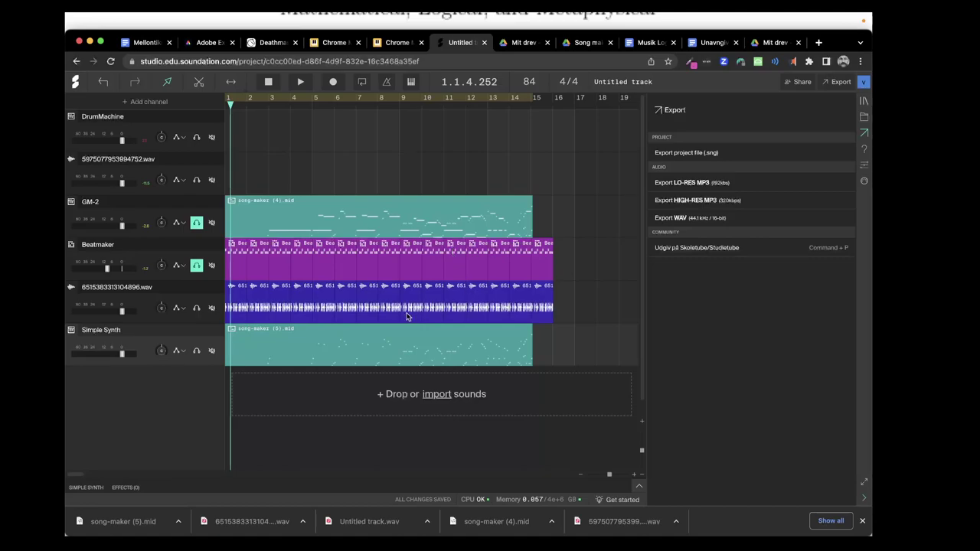
# Unsolo the Beatmaker and GM-2 channels, and audition the imported WAV and Simple Synth channels in solo before clearing their solos
pyautogui.click(196, 265)
pyautogui.click(197, 223)
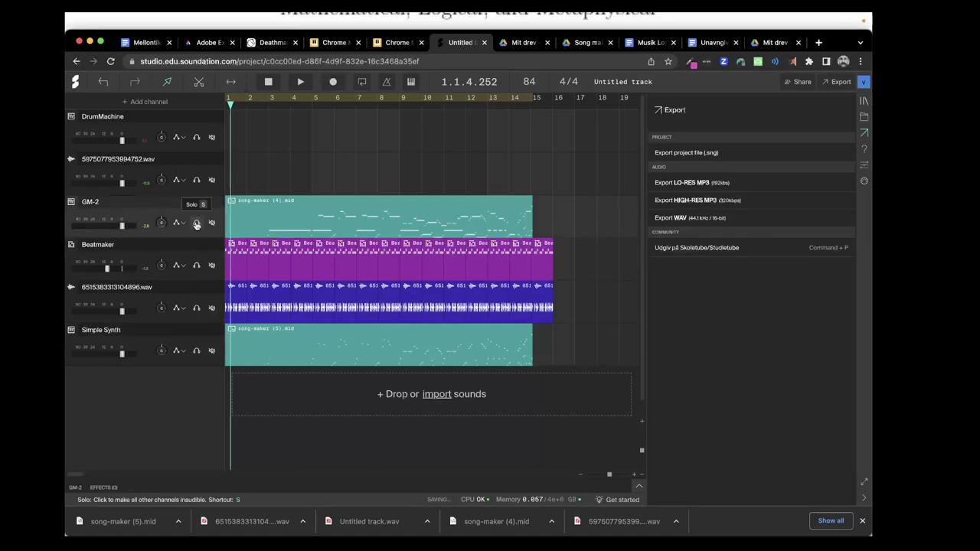
pyautogui.click(197, 308)
pyautogui.click(197, 351)
pyautogui.press('space')
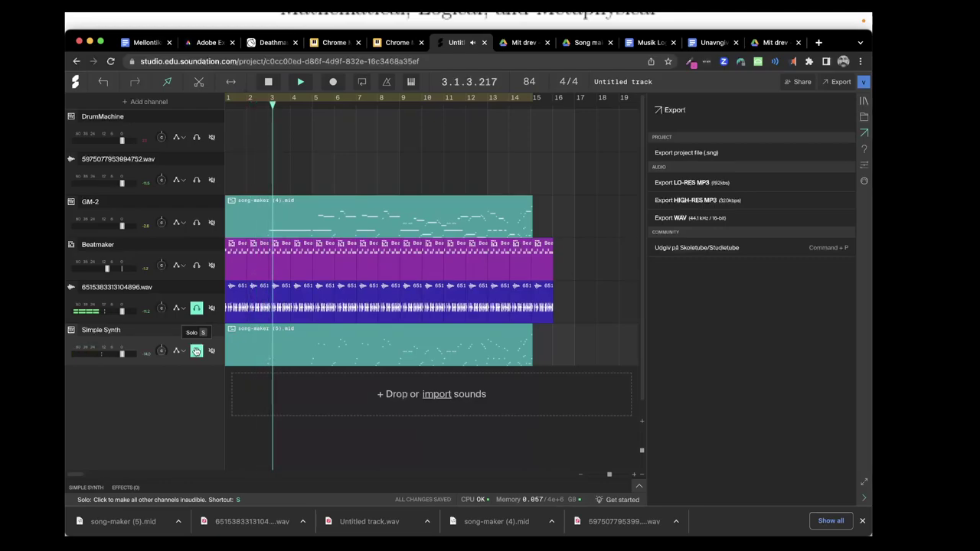
pyautogui.click(198, 309)
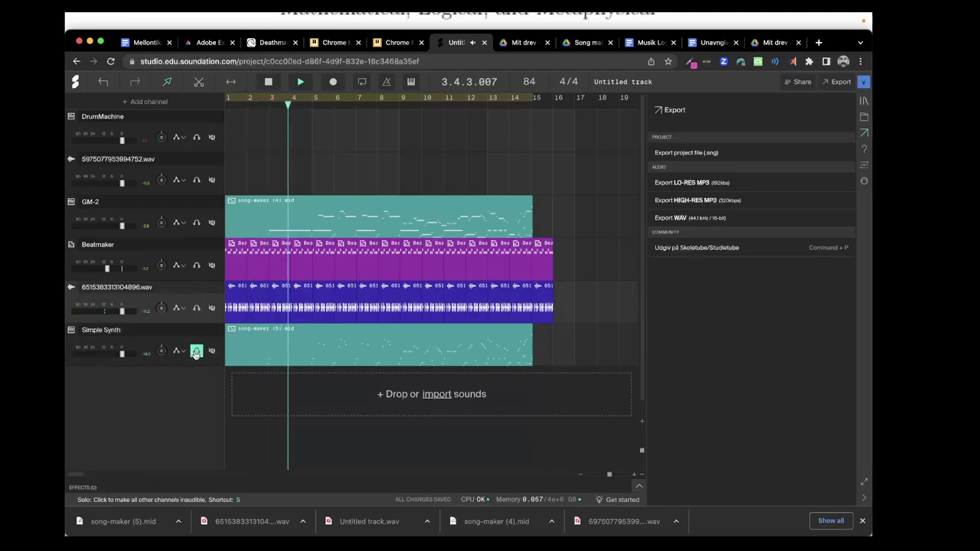
pyautogui.click(197, 351)
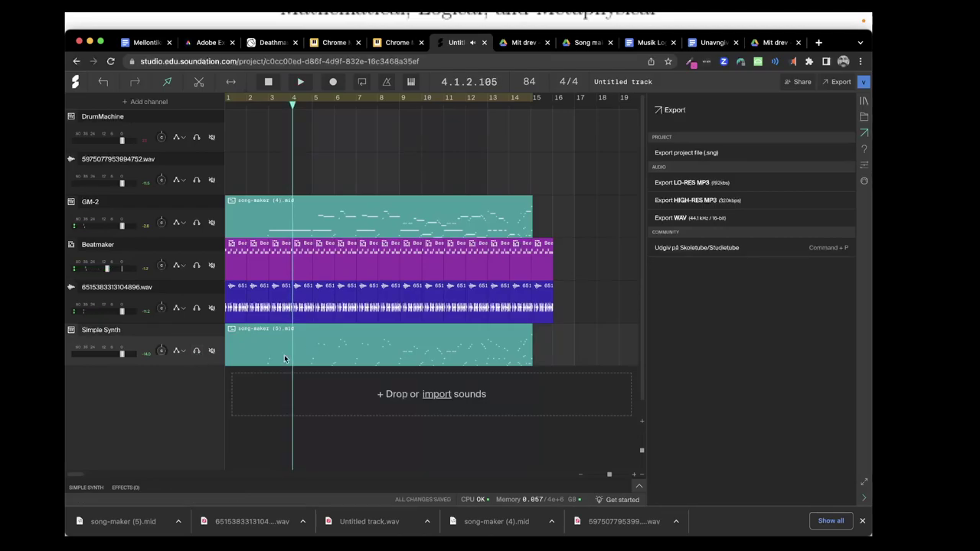
# Change the Simple Synth channel's instrument to GM-2 with the Bright Yamaha Grand piano sound
pyautogui.click(71, 332)
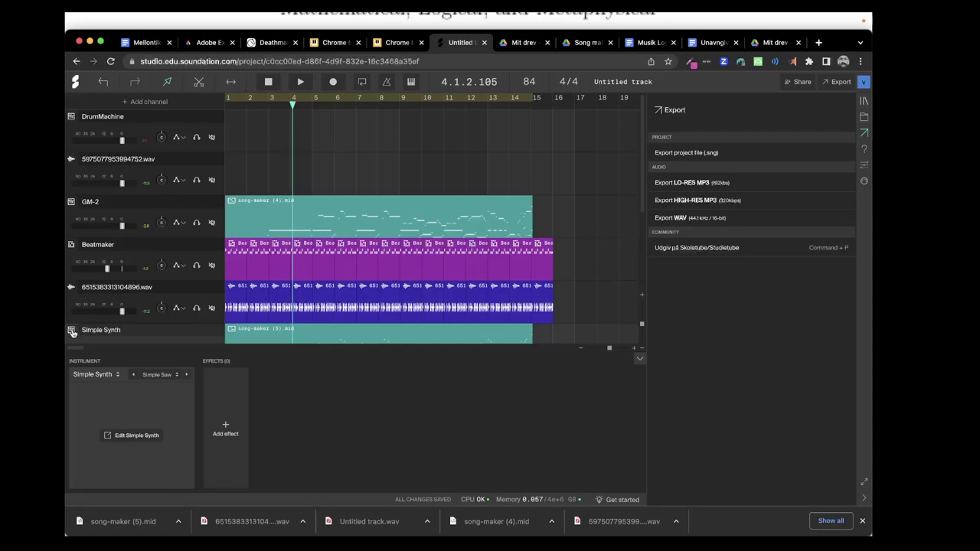
pyautogui.click(113, 378)
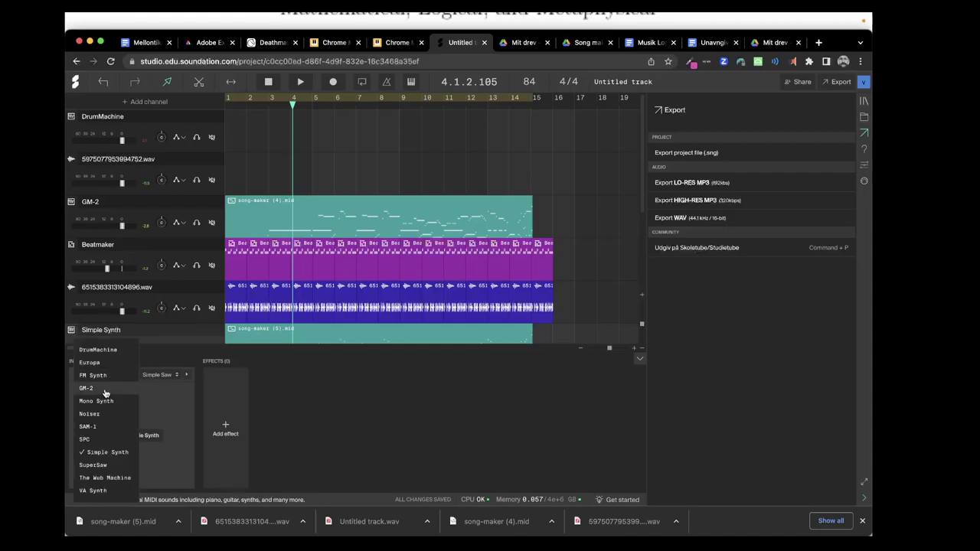
pyautogui.click(107, 389)
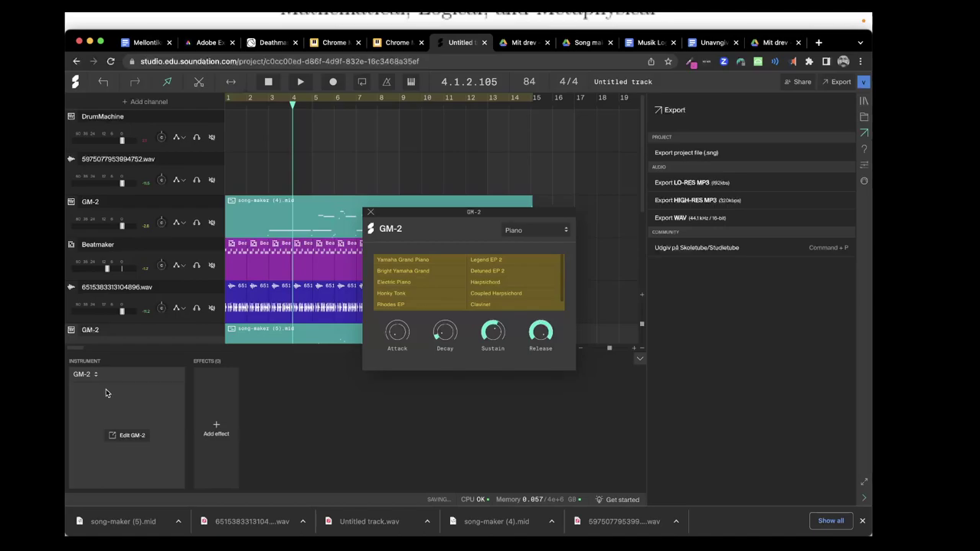
pyautogui.click(419, 273)
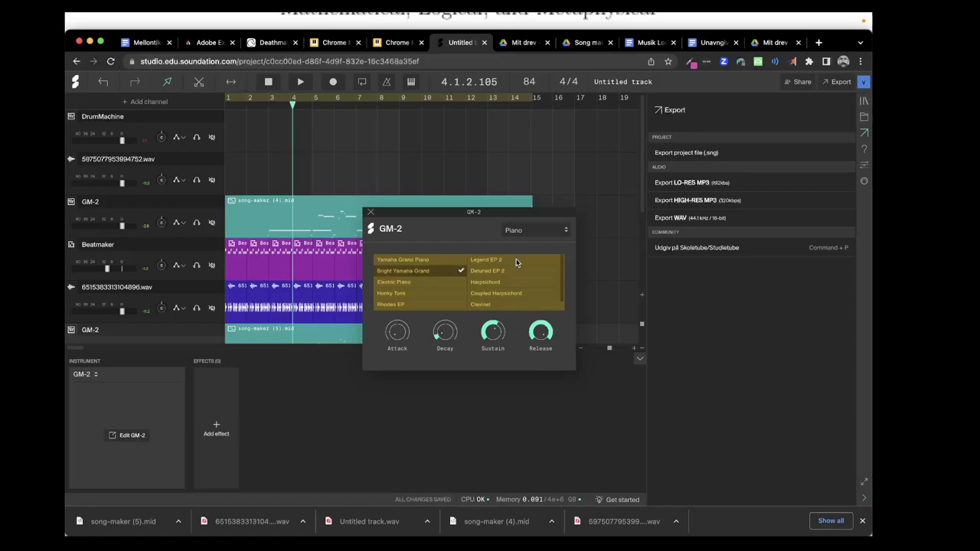
pyautogui.click(371, 213)
# Solo the channel holding song-maker (5).mid and play a short stretch of it
pyautogui.scroll(-3, 249, 326)
pyautogui.scroll(-1, 249, 326)
pyautogui.click(197, 210)
pyautogui.press('space')
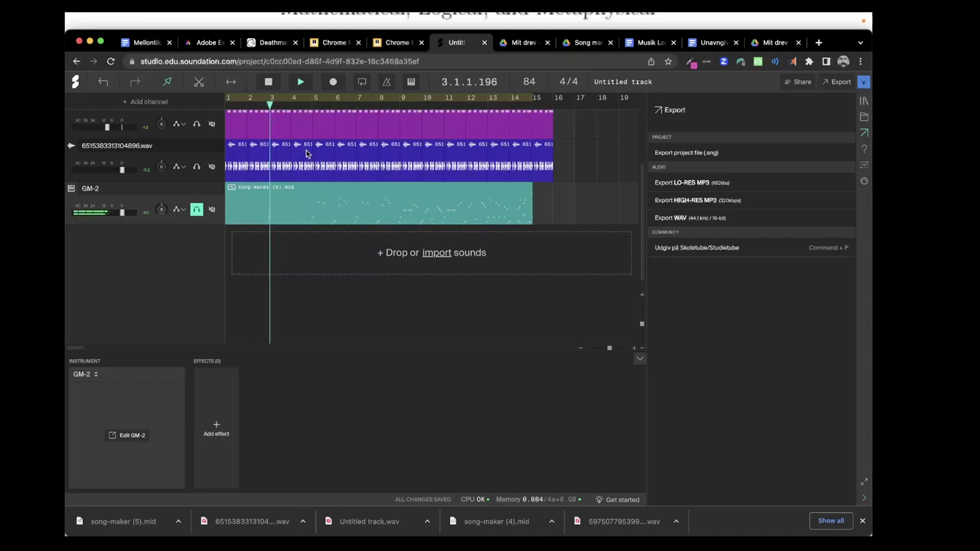
pyautogui.press('space')
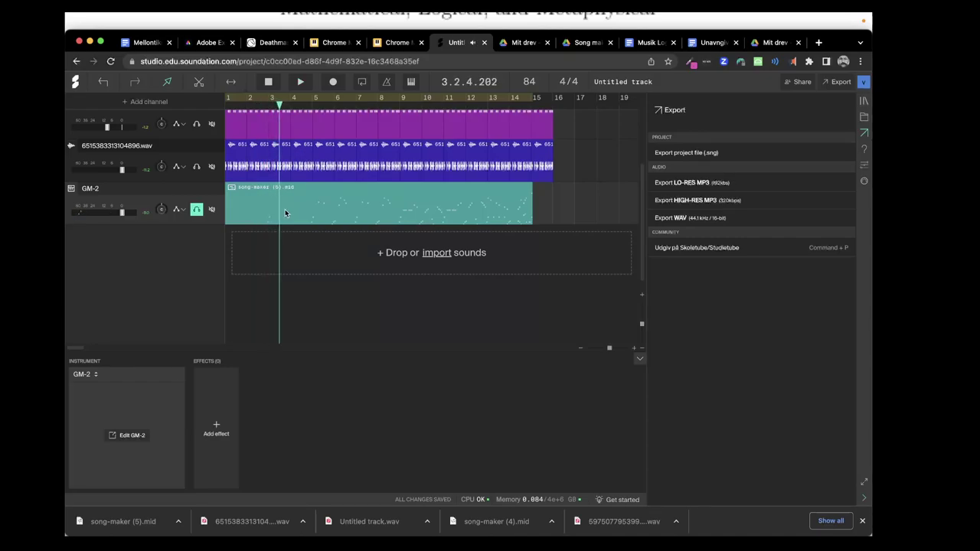
# Open the song-maker (5).mid clip in the note editor and make the editor window slightly narrower
pyautogui.scroll(2, 325, 220)
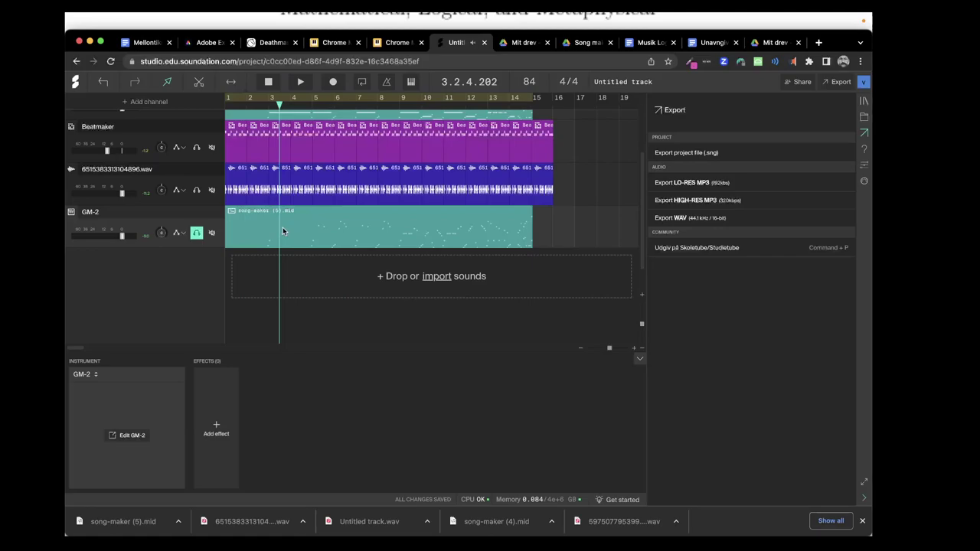
pyautogui.scroll(2, 282, 227)
pyautogui.scroll(3, 280, 257)
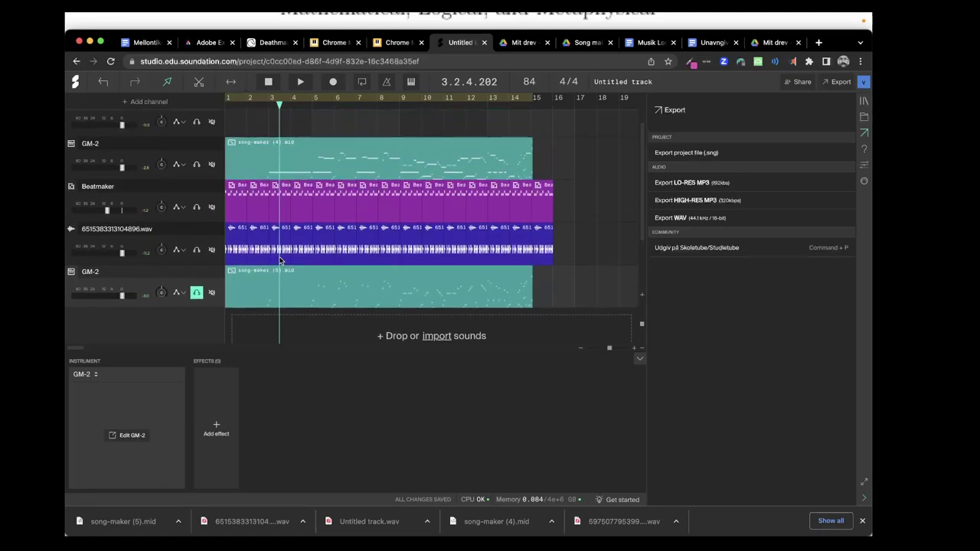
pyautogui.scroll(-3, 281, 261)
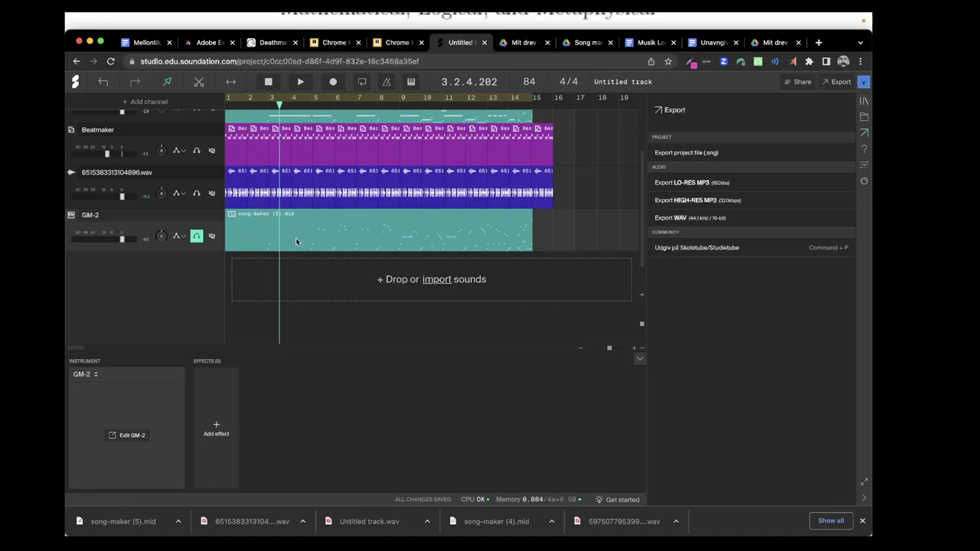
pyautogui.doubleClick(296, 242)
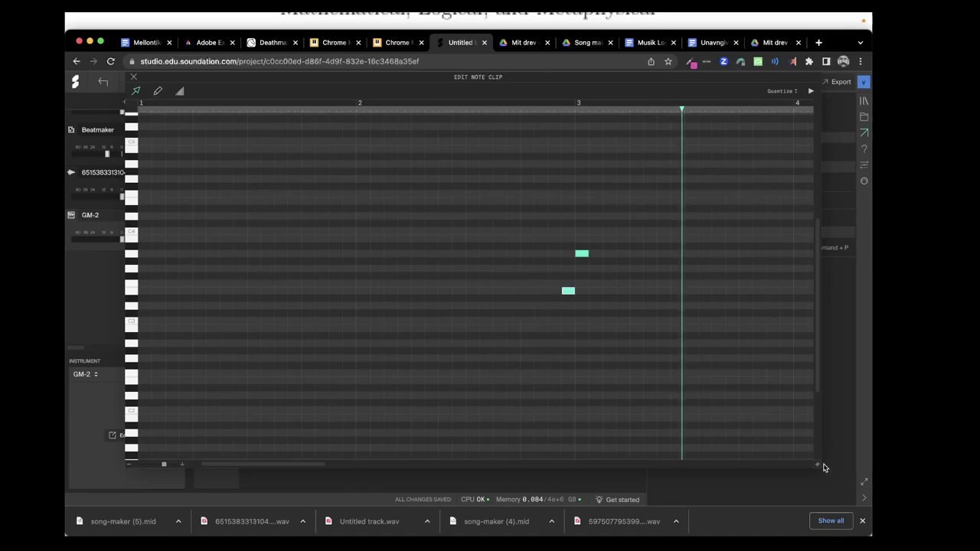
pyautogui.moveTo(818, 465)
pyautogui.mouseDown()
pyautogui.moveTo(628, 401)
pyautogui.moveTo(314, 259)
pyautogui.moveTo(245, 241)
pyautogui.moveTo(334, 251)
pyautogui.moveTo(700, 406)
pyautogui.moveTo(813, 474)
pyautogui.moveTo(804, 465)
pyautogui.mouseUp()
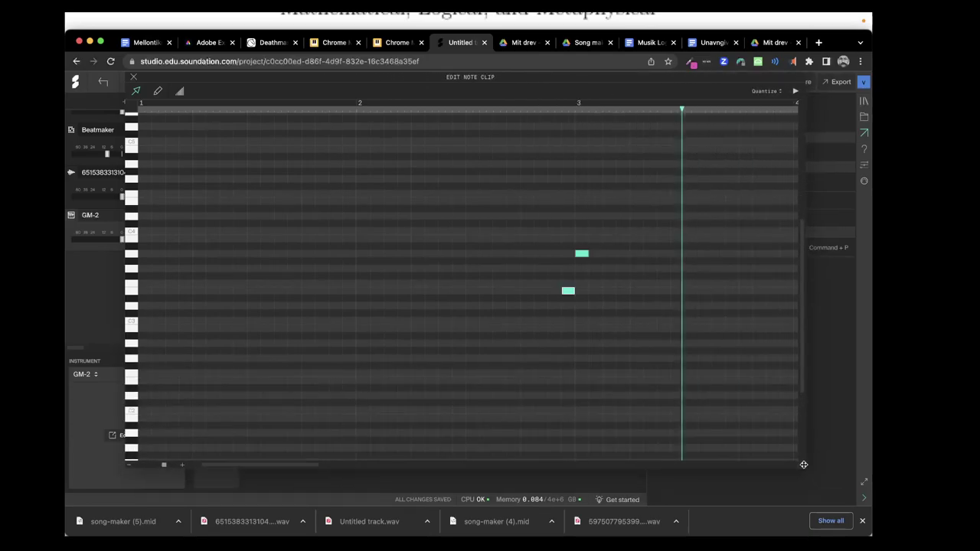
# Lengthen the A3 notes starting at bars 3 and 5 so each one ends where the next lower note begins
pyautogui.hscroll(3, 597, 161)
pyautogui.hscroll(2, 596, 160)
pyautogui.scroll(1, 595, 159)
pyautogui.hscroll(3, 551, 164)
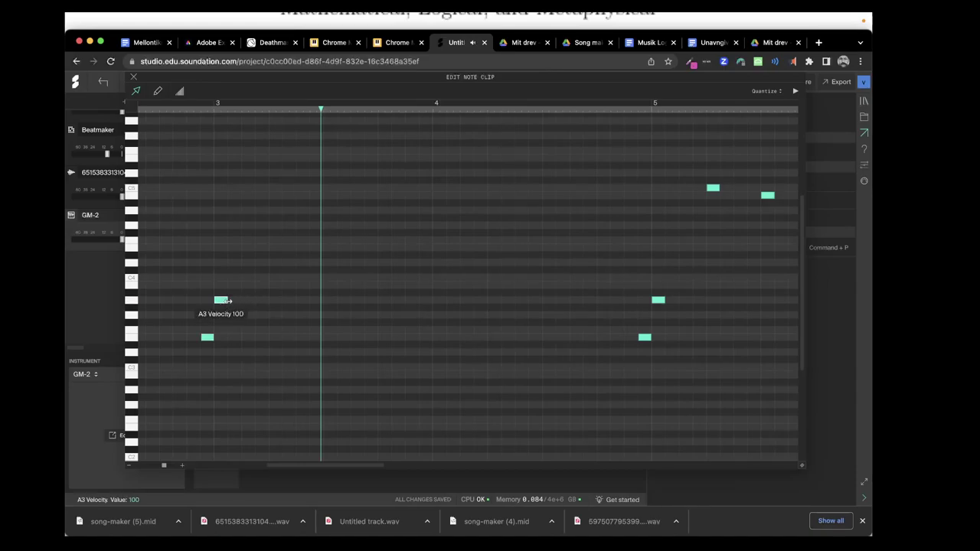
pyautogui.moveTo(227, 301); pyautogui.dragTo(635, 307)
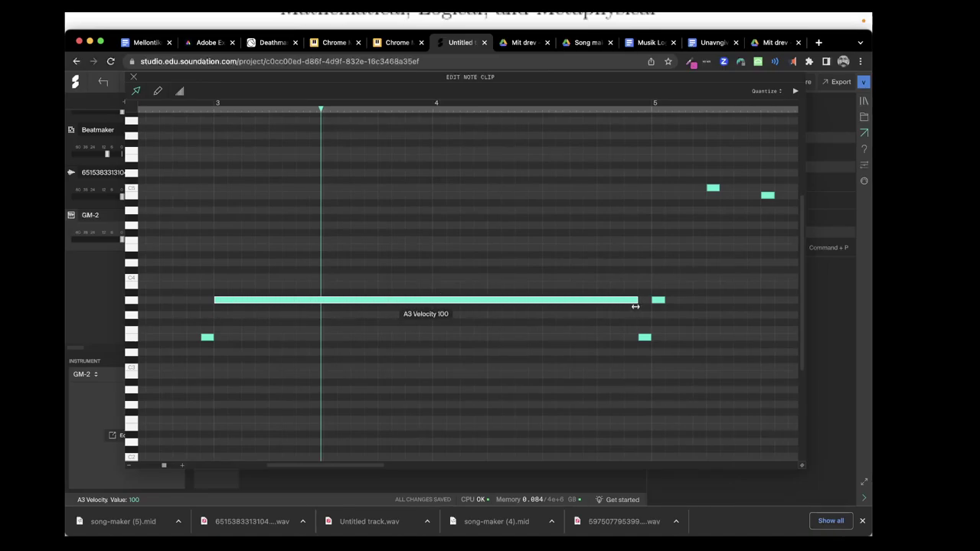
pyautogui.hscroll(5, 636, 306)
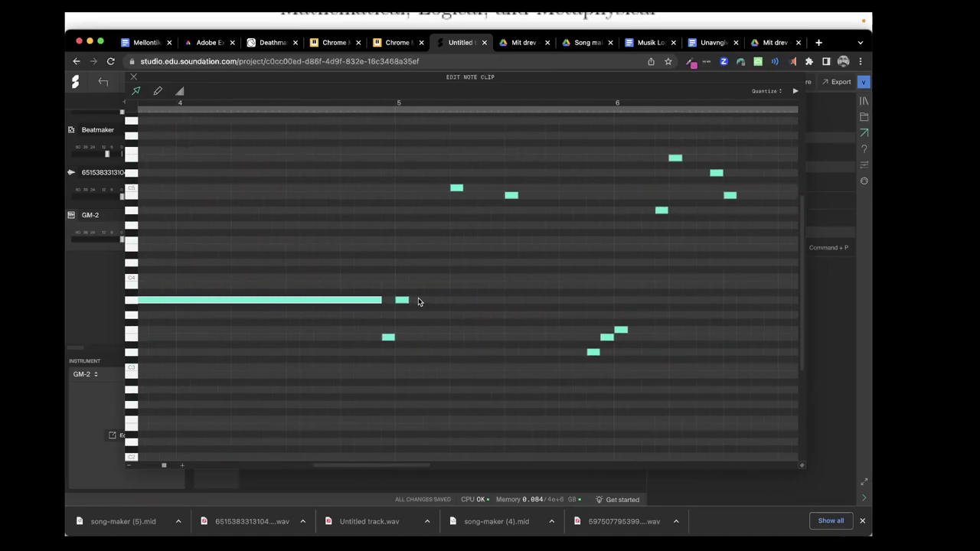
pyautogui.moveTo(409, 300); pyautogui.dragTo(588, 318)
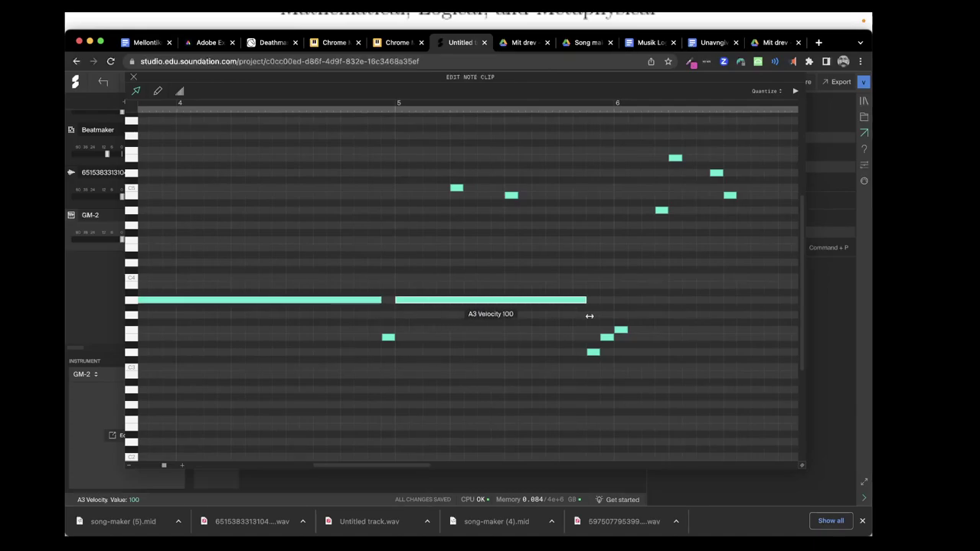
# Lengthen the C5 and B4 notes in bar 5 and the F3 note at bar 6 up to their following notes, and close the note editor
pyautogui.hscroll(3, 588, 317)
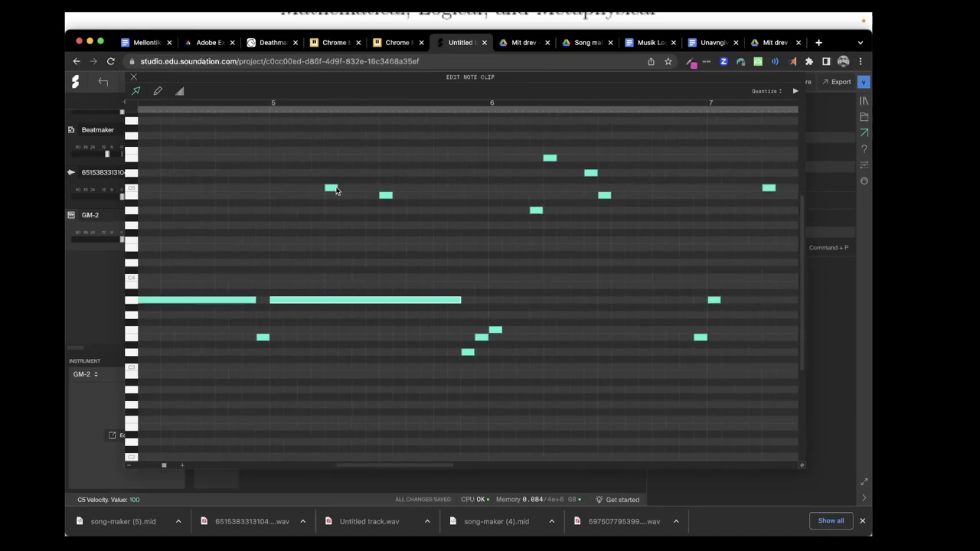
pyautogui.moveTo(337, 188); pyautogui.dragTo(527, 203)
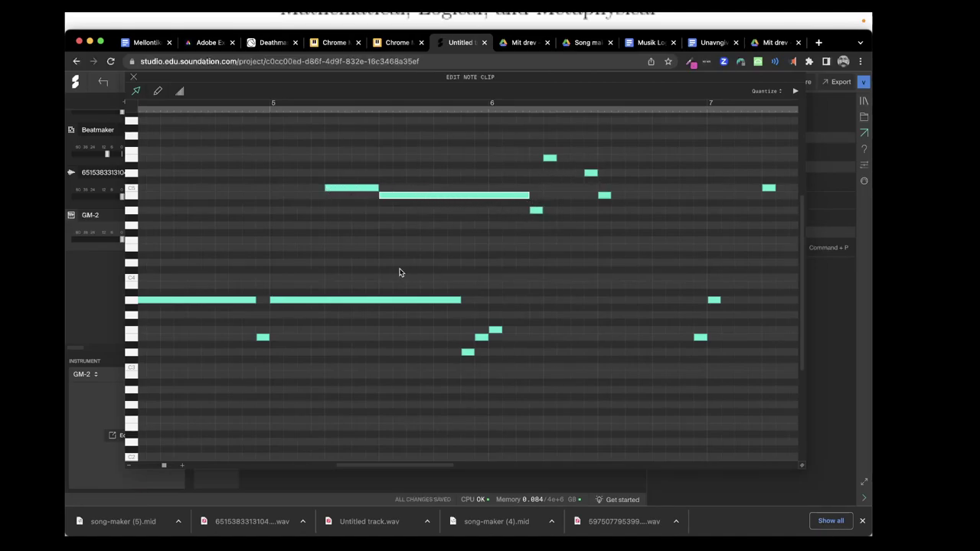
pyautogui.hscroll(4, 488, 337)
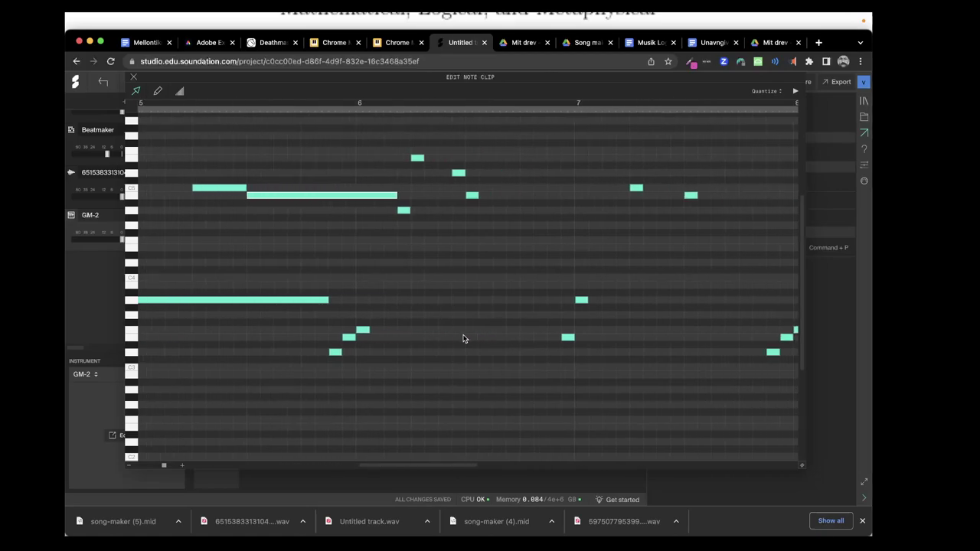
pyautogui.moveTo(370, 330); pyautogui.dragTo(561, 338)
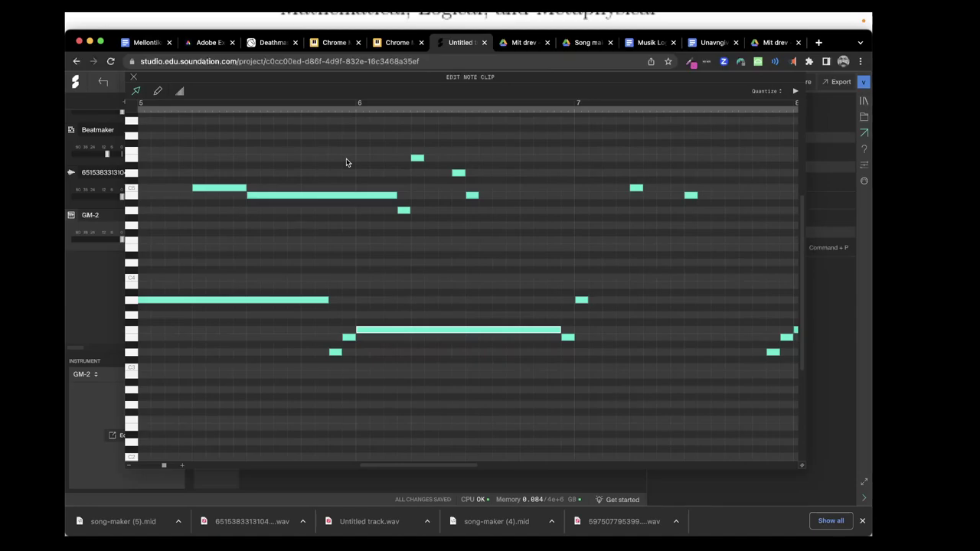
pyautogui.click(134, 79)
# Open the song-maker (4).mid clip in the note editor and start playback from the beginning of bar 1
pyautogui.scroll(2, 268, 203)
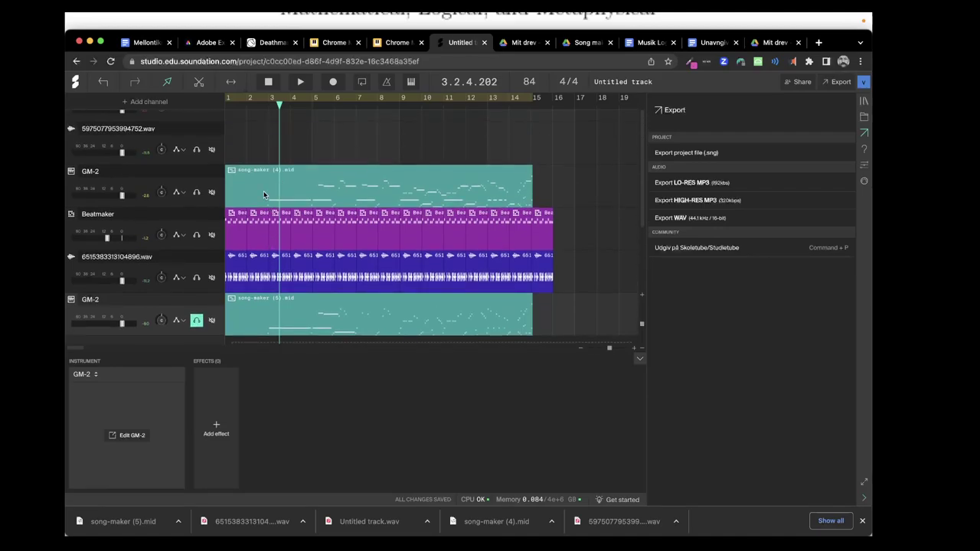
pyautogui.doubleClick(263, 191)
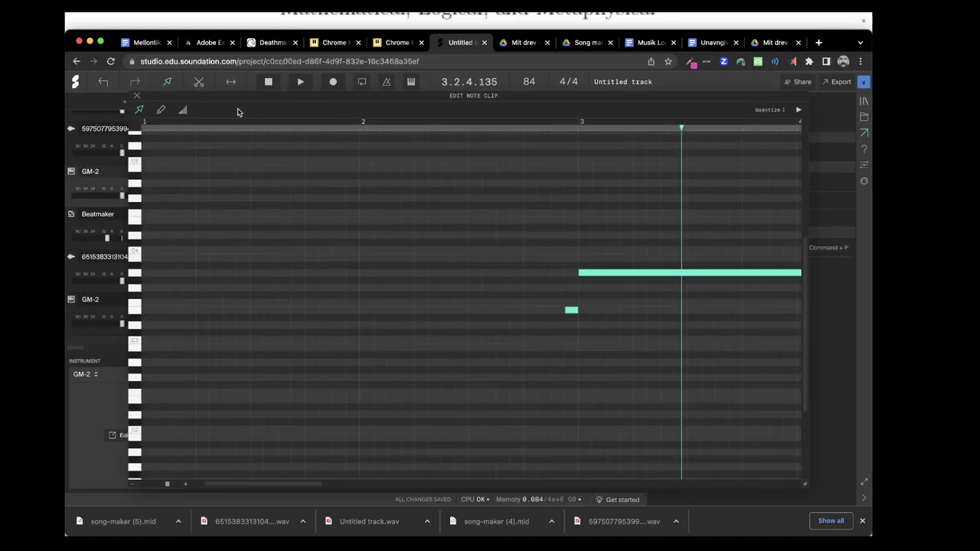
pyautogui.click(148, 131)
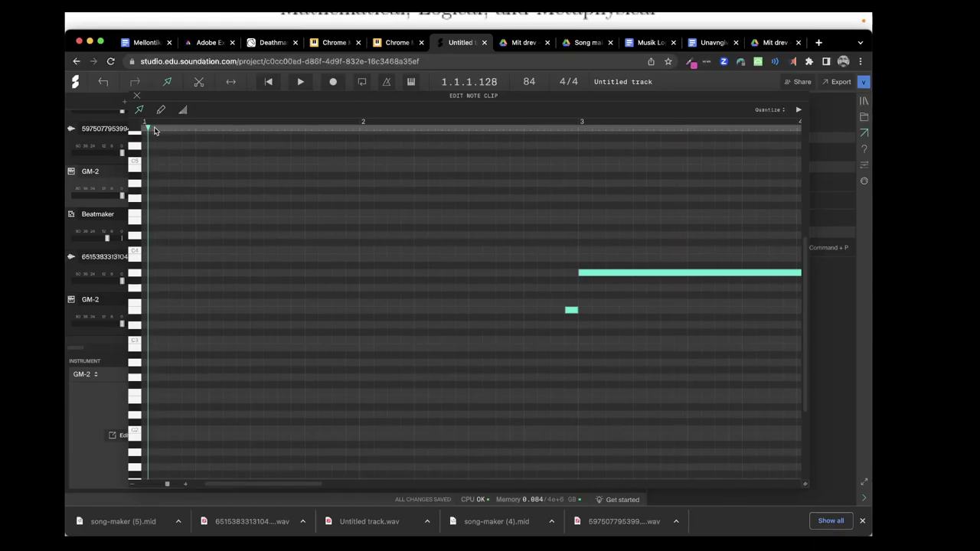
pyautogui.click(300, 81)
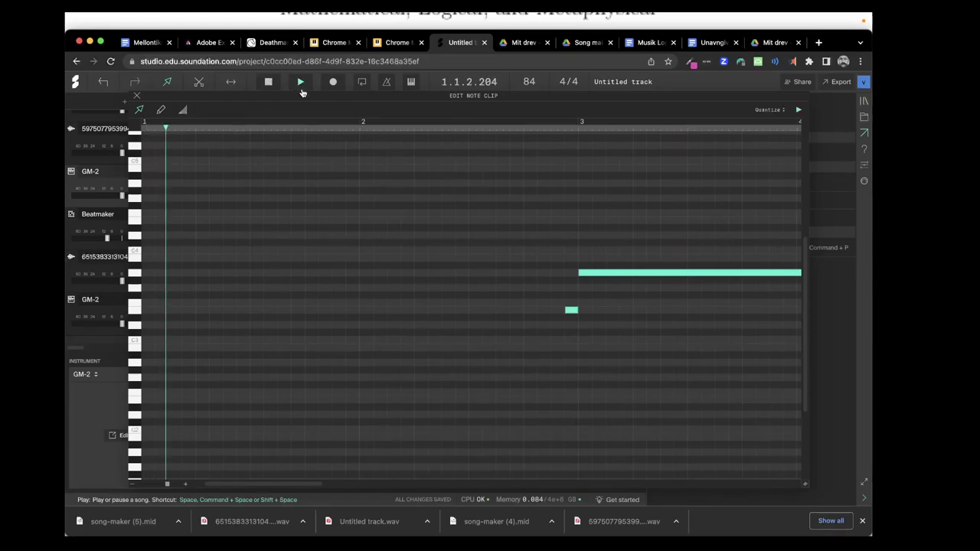
# Follow the song-maker (4).mid notes during playback up to bar 9, checking for short notes, and stop playback
pyautogui.hscroll(3, 436, 260)
pyautogui.hscroll(2, 436, 260)
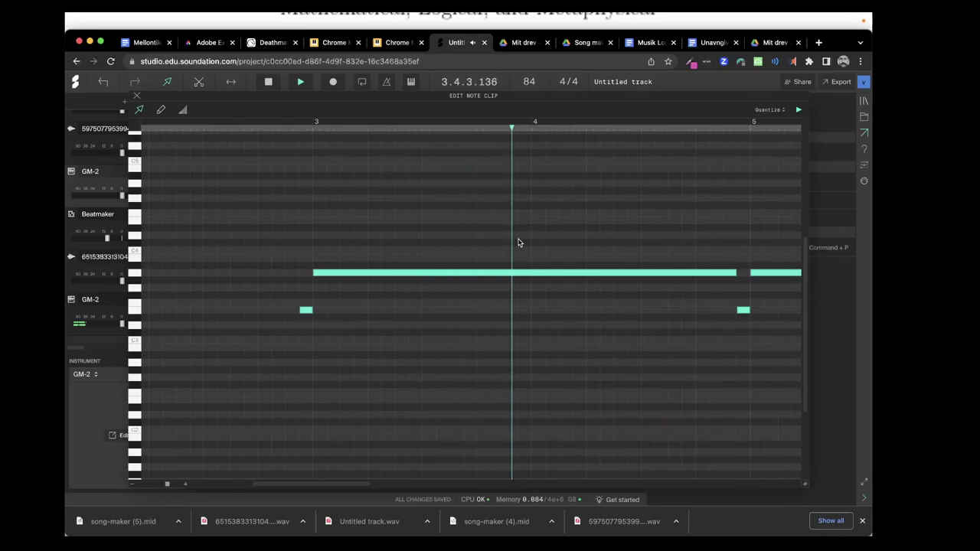
pyautogui.hscroll(2, 518, 242)
pyautogui.hscroll(9, 518, 243)
pyautogui.scroll(3, 518, 243)
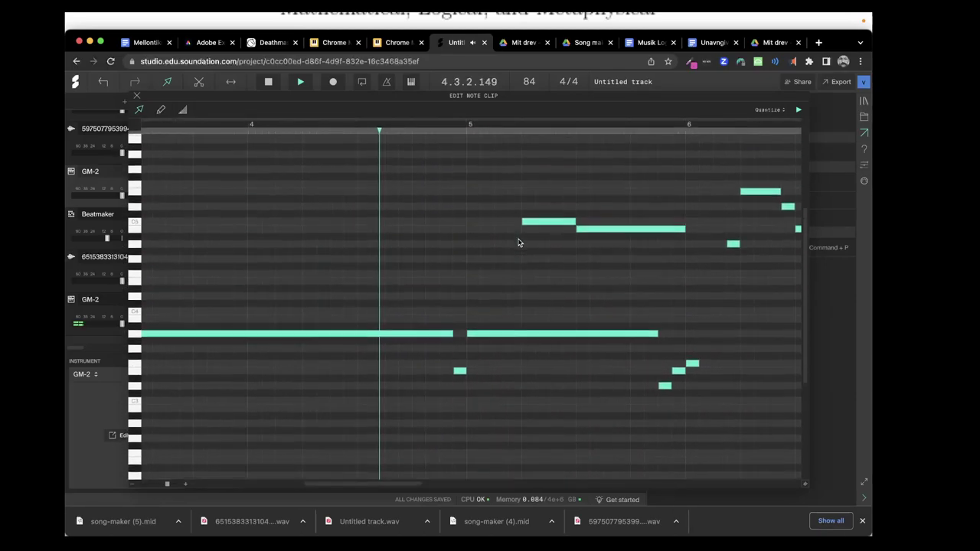
pyautogui.hscroll(8, 518, 243)
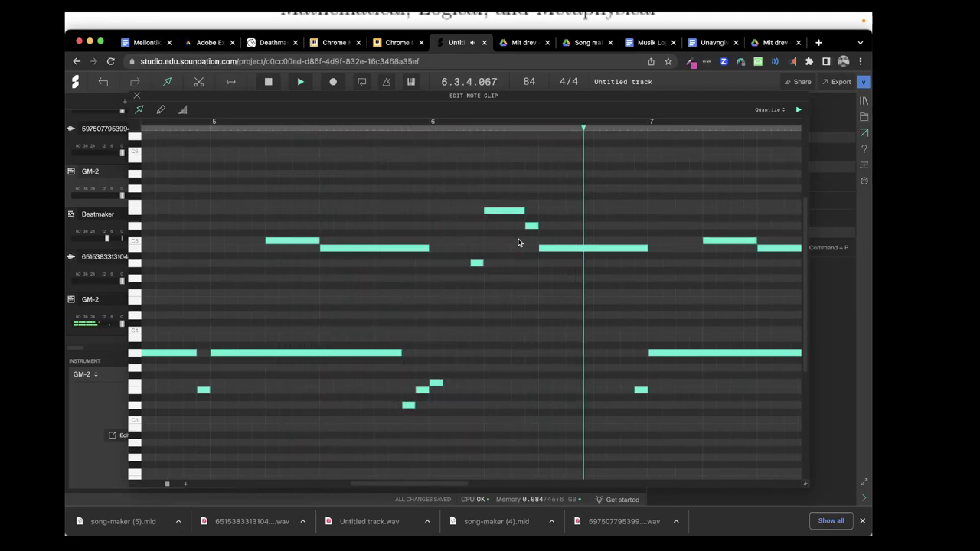
pyautogui.hscroll(15, 519, 243)
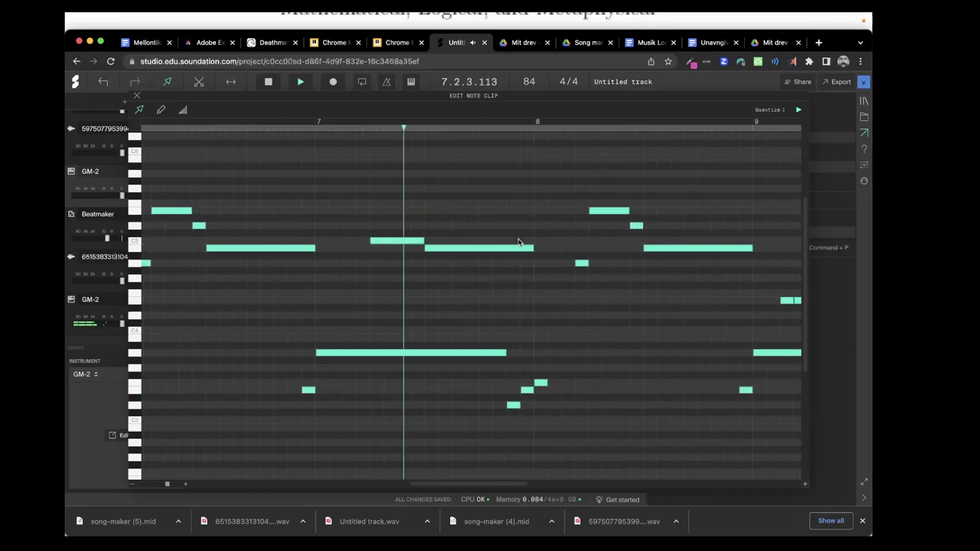
pyautogui.hscroll(2, 519, 242)
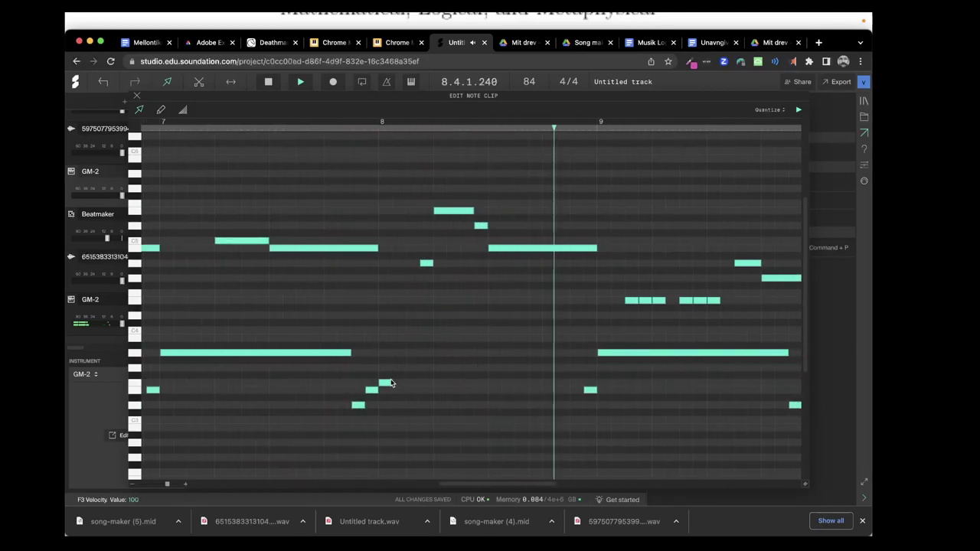
pyautogui.press('space')
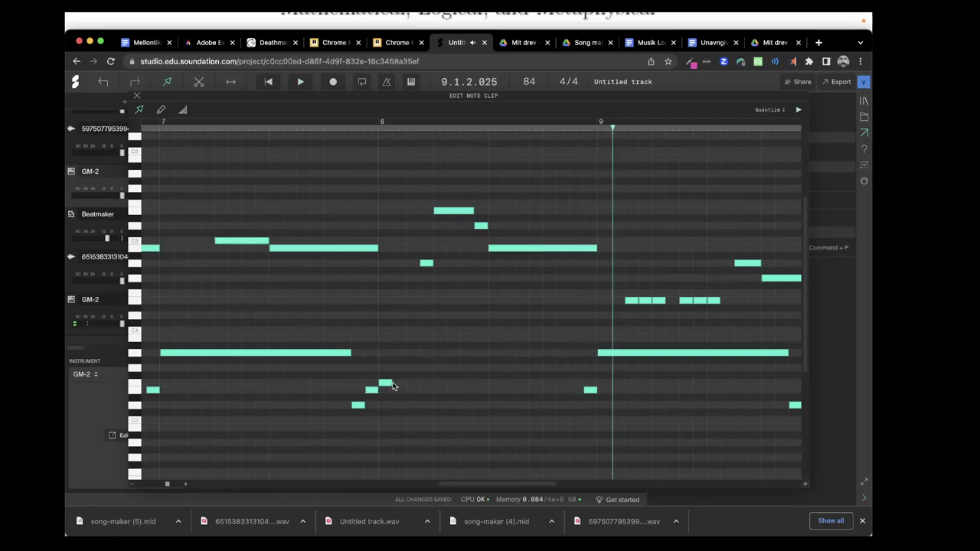
# Lengthen the F3 note at bar 8 up to the next low note, play the melody through to bar 15 and close the note editor
pyautogui.moveTo(391, 384); pyautogui.dragTo(584, 392)
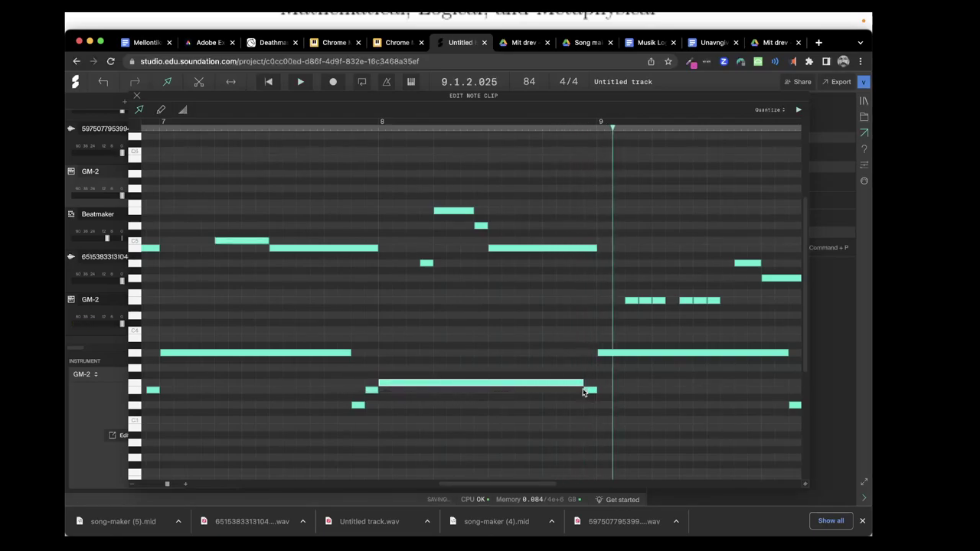
pyautogui.click(344, 127)
pyautogui.click(301, 83)
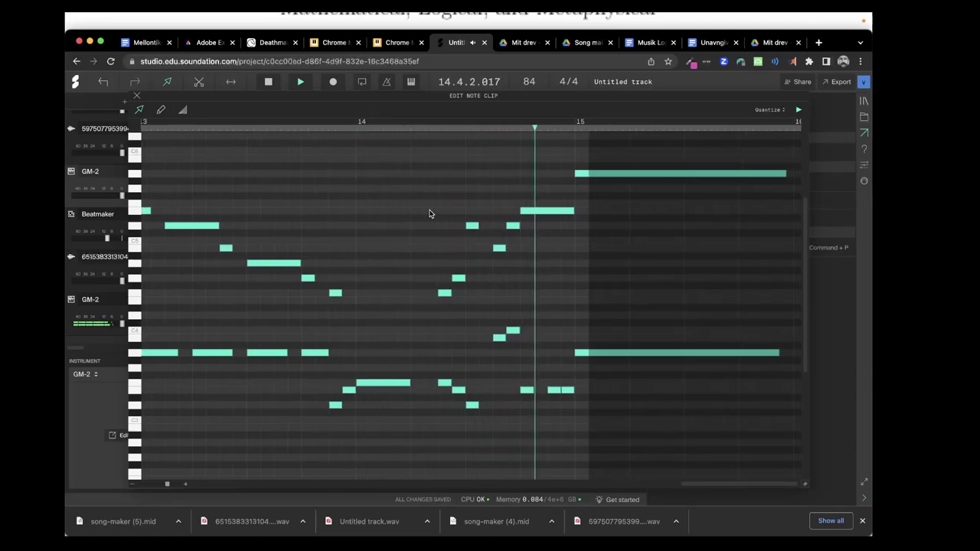
pyautogui.press('space')
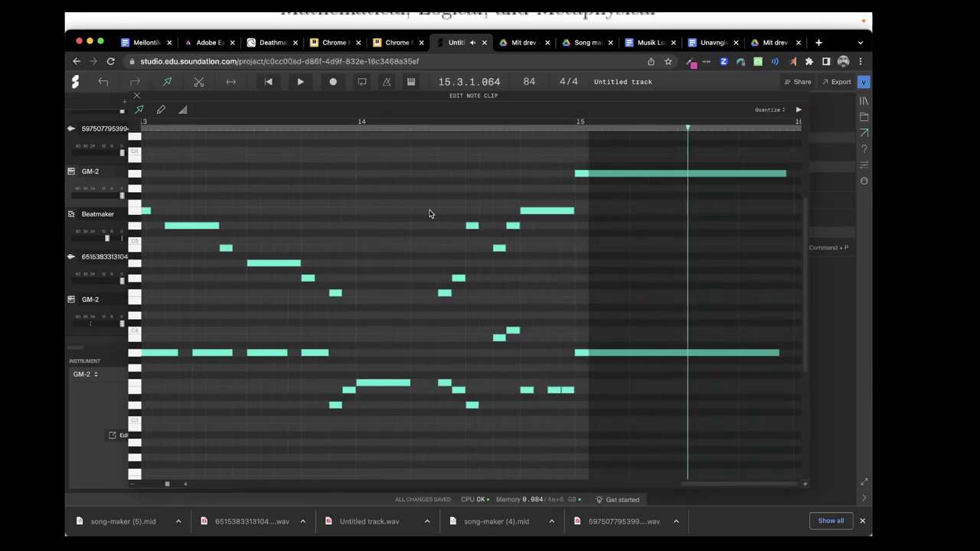
pyautogui.click(137, 96)
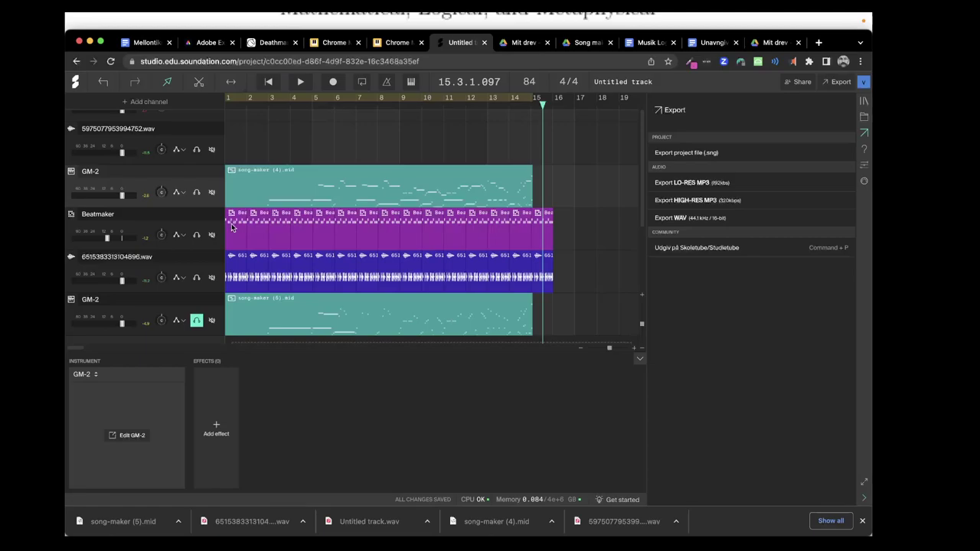
# Replace the existing Beatmaker channel with a new empty Beatmaker channel and open it for editing
pyautogui.rightClick(198, 224)
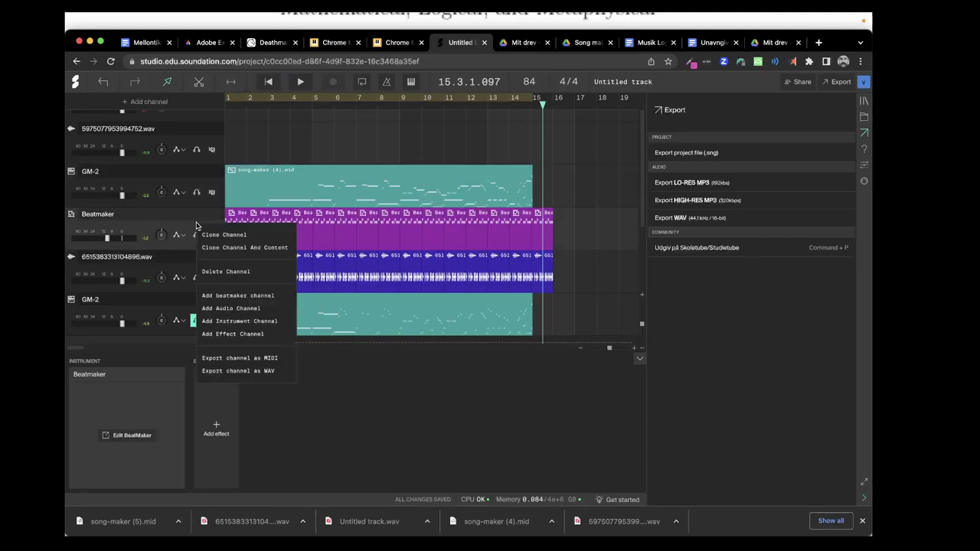
pyautogui.click(227, 273)
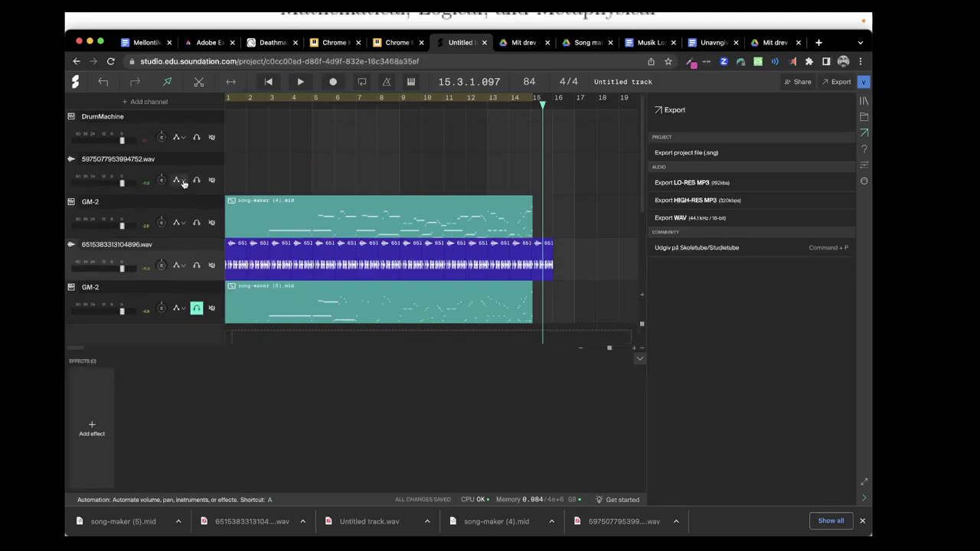
pyautogui.click(150, 106)
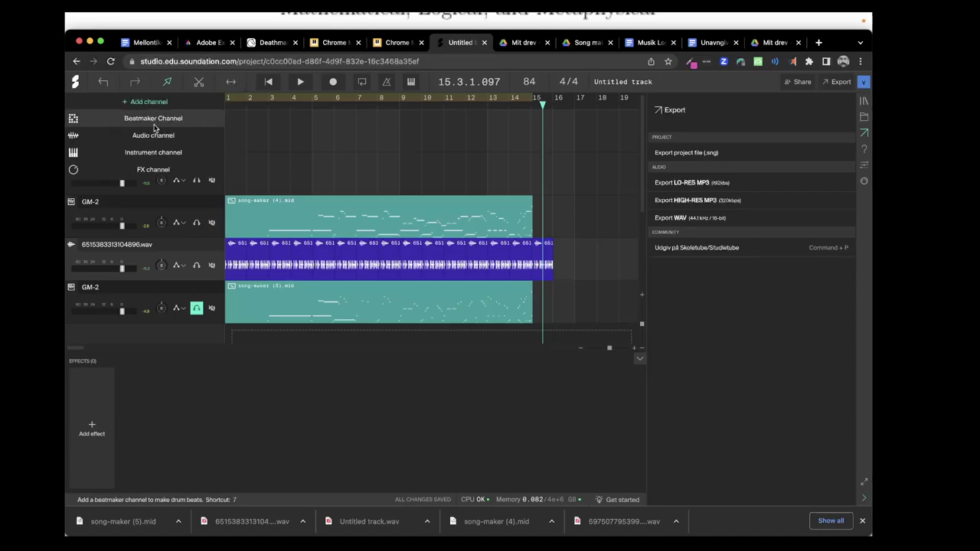
pyautogui.click(154, 124)
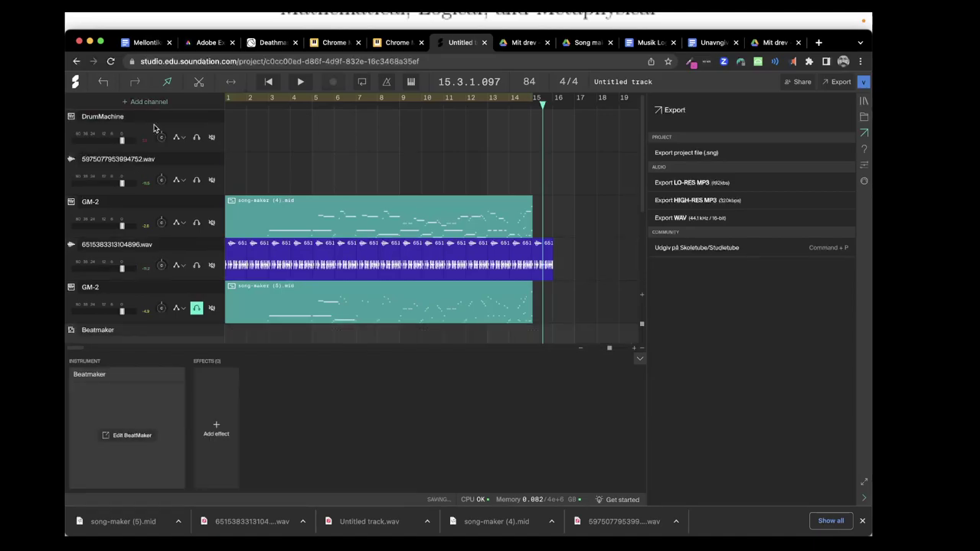
pyautogui.click(132, 436)
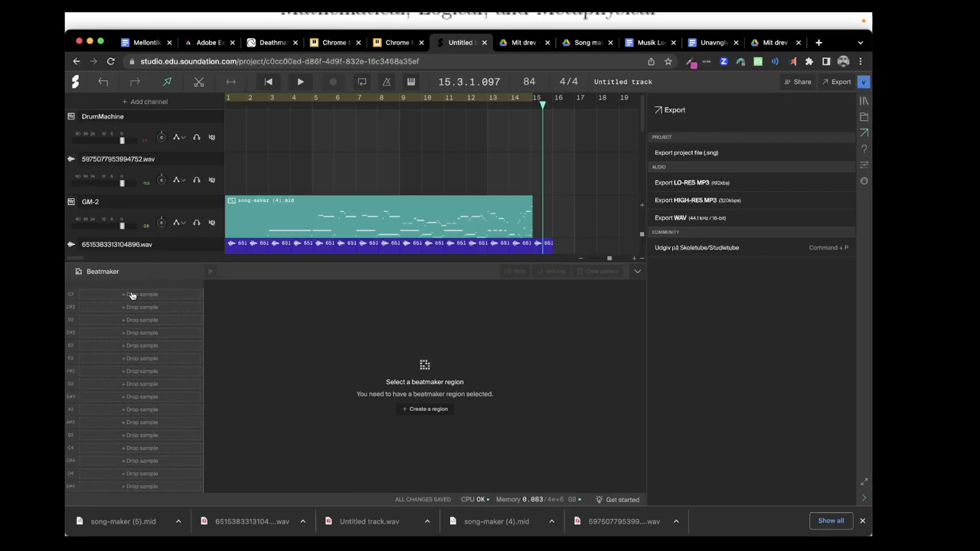
# Search the sound library's loops and samples for "tom" and preview Wood Tom 10.wav and Wood Tom 8.wav
pyautogui.click(864, 103)
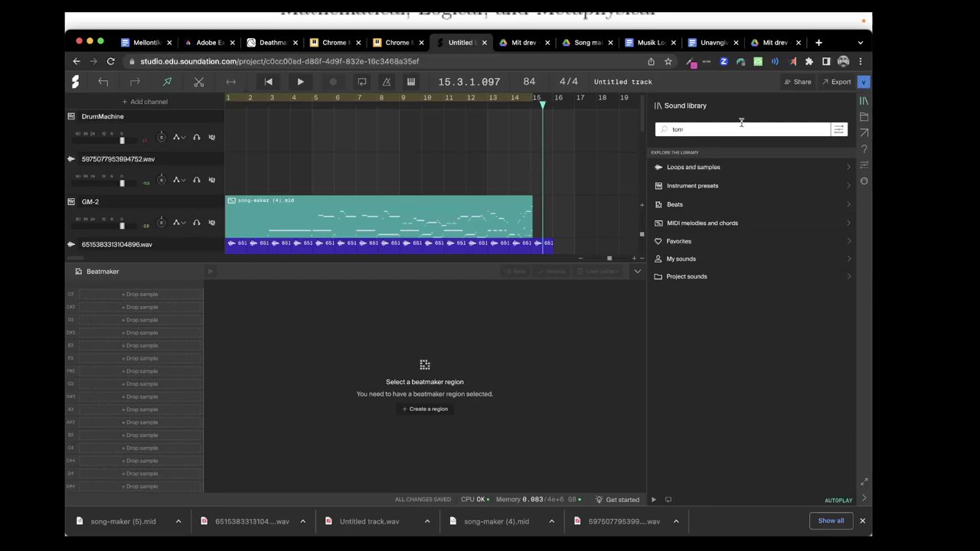
pyautogui.click(682, 169)
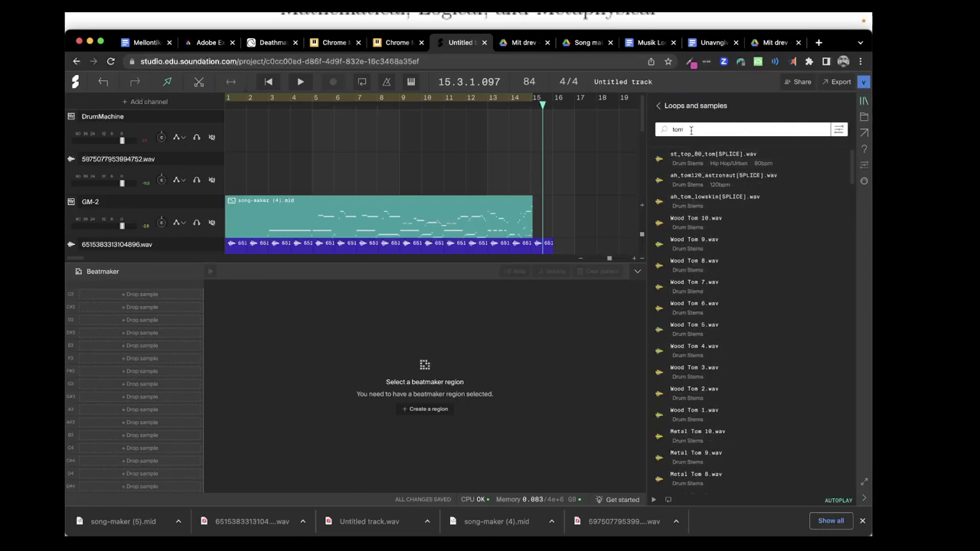
pyautogui.click(660, 223)
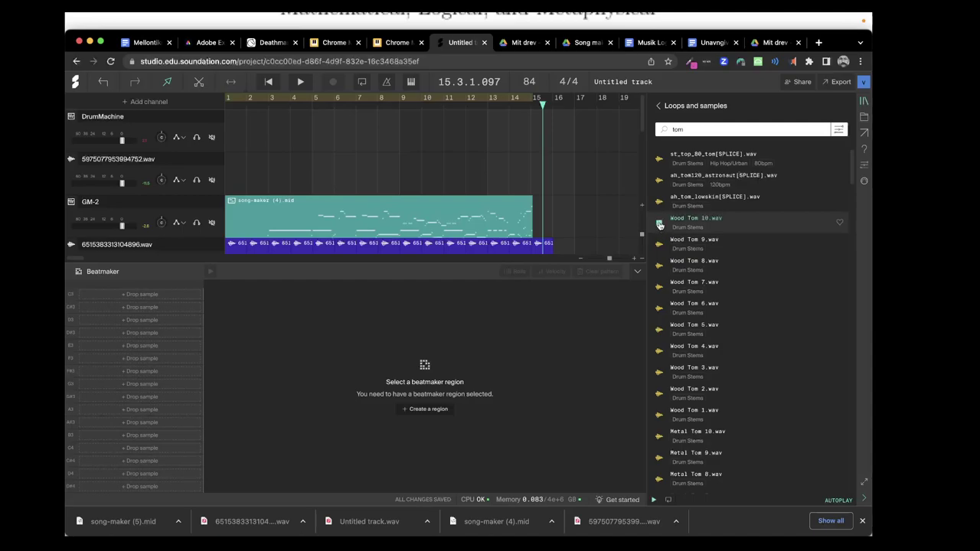
pyautogui.click(660, 267)
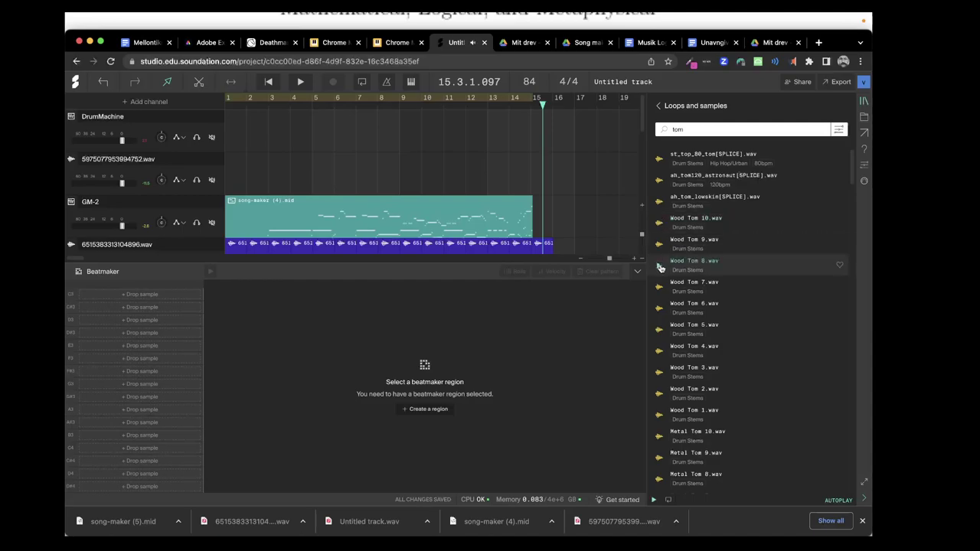
# Load Wood Tom 10.wav and Wood Tom 8.wav into the Beatmaker's first two sample slots, and audition the first slot
pyautogui.moveTo(691, 222); pyautogui.dragTo(135, 294)
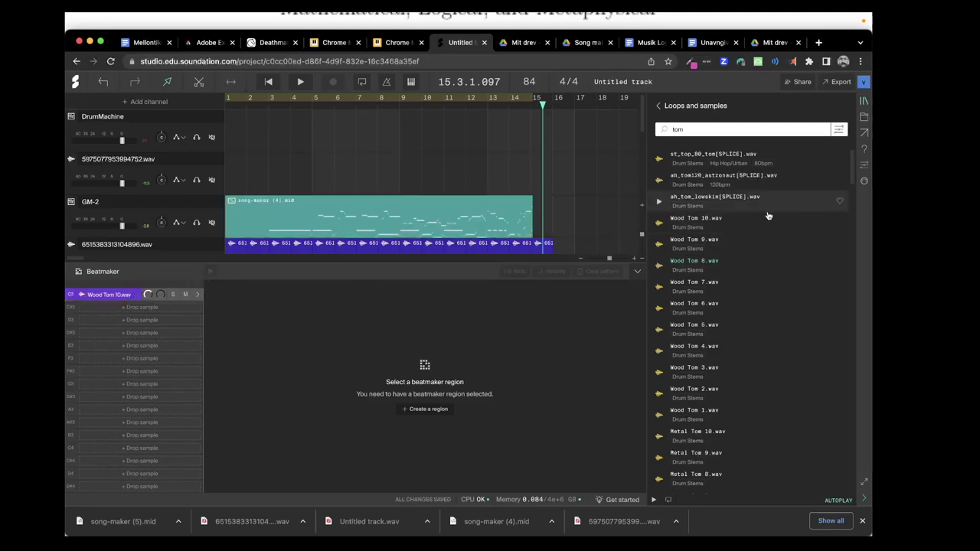
pyautogui.moveTo(705, 263); pyautogui.dragTo(107, 307)
pyautogui.click(82, 295)
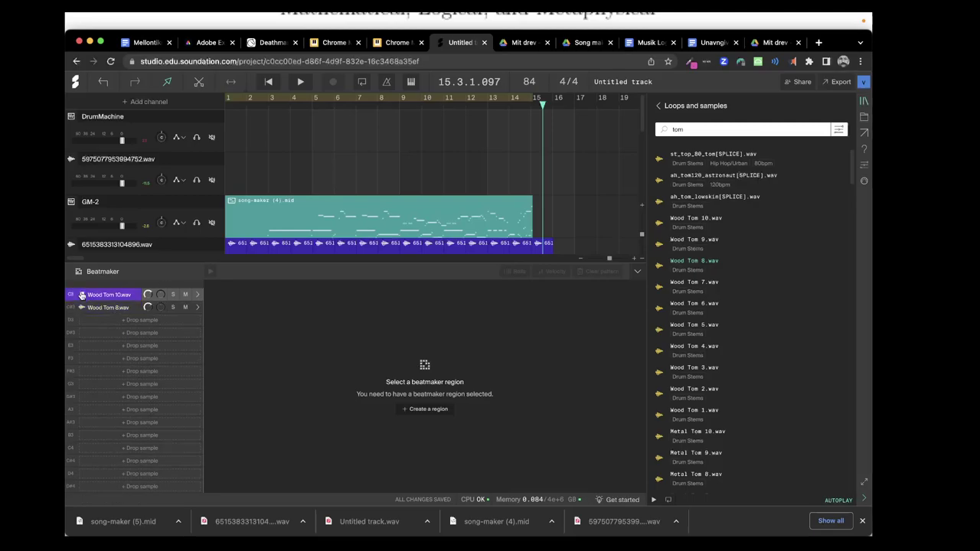
# Solo the new Beatmaker channel together with the channel holding song-maker (5).mid
pyautogui.click(196, 222)
pyautogui.scroll(-2, 196, 218)
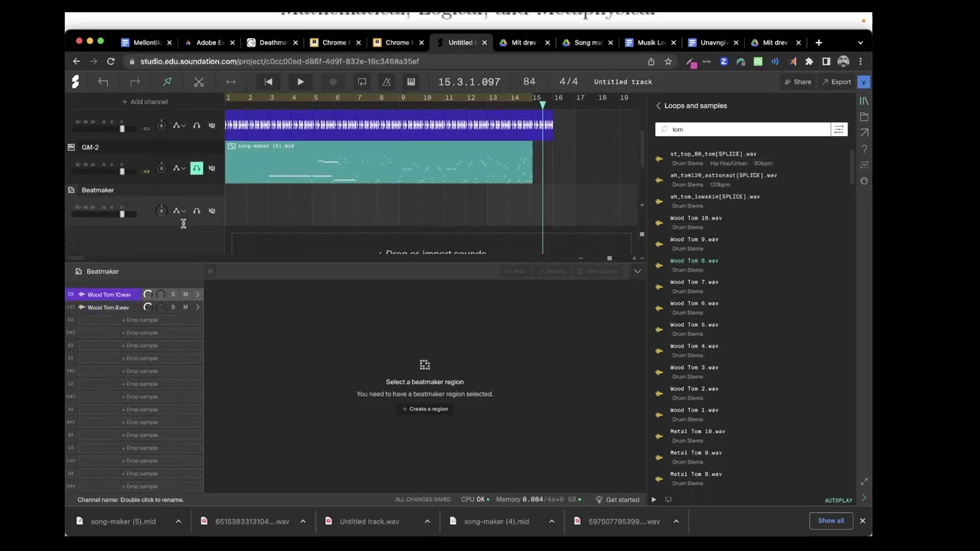
pyautogui.click(196, 207)
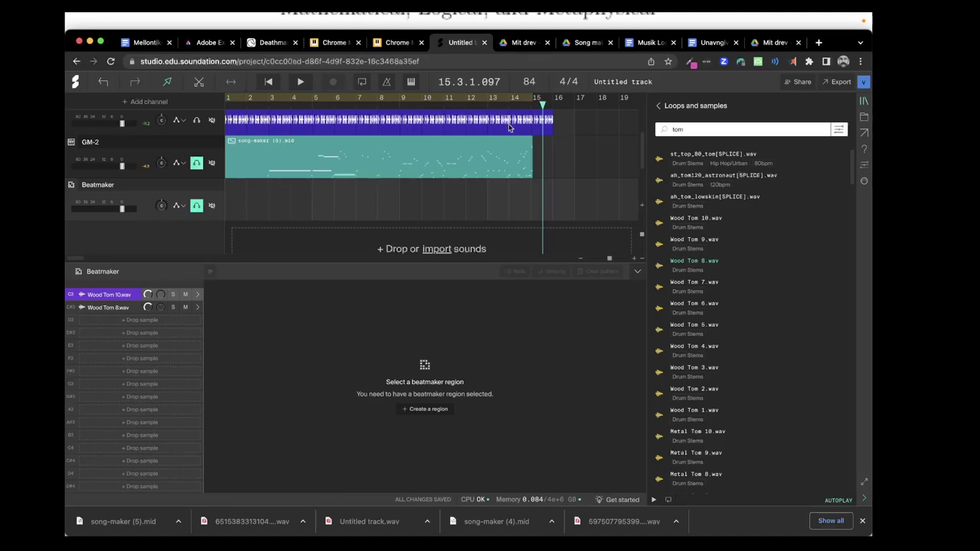
# Create a Beatmaker region at bar 1 with Wood Tom 10 on each beat and Wood Tom 8 on steps 3, 4, 7, 8, 11, 12, 14–16
pyautogui.moveTo(543, 106); pyautogui.dragTo(228, 108)
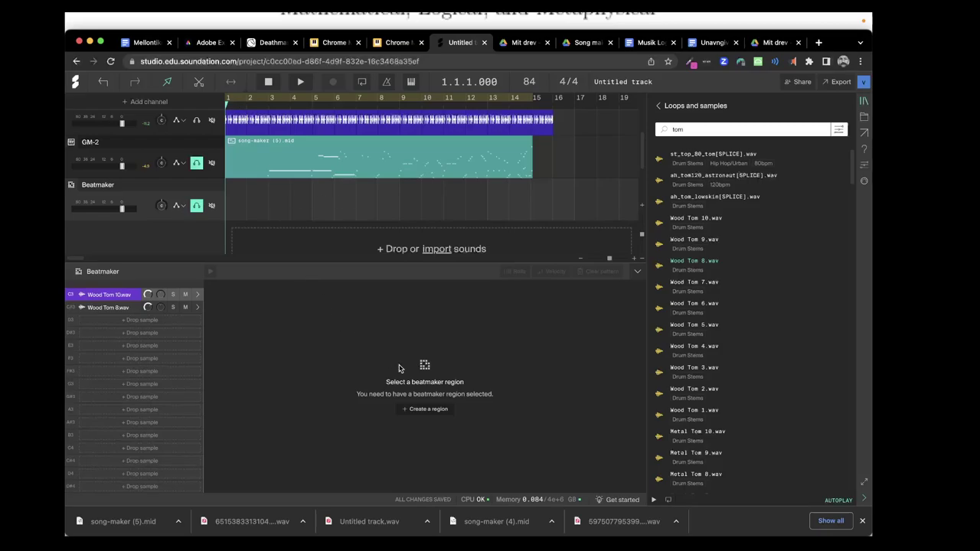
pyautogui.click(426, 409)
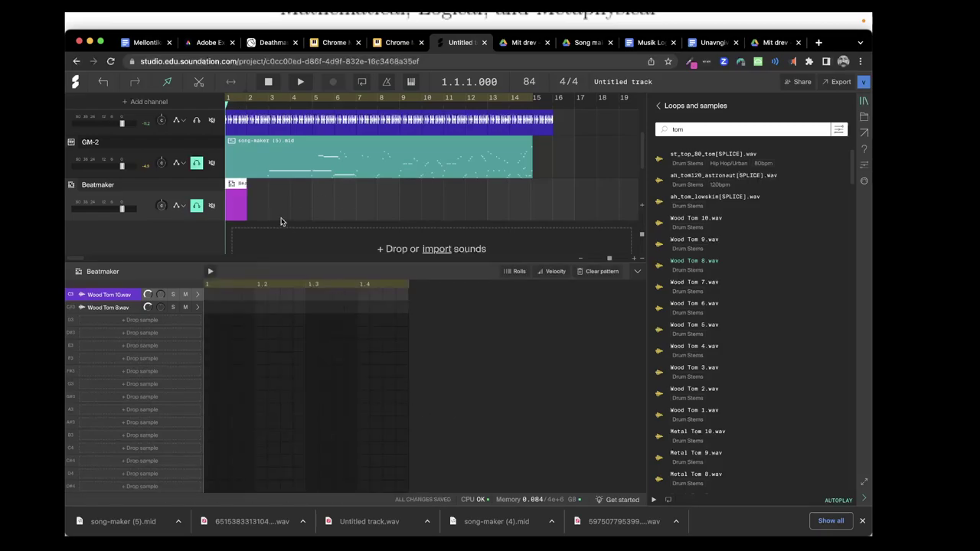
pyautogui.click(211, 297)
pyautogui.click(233, 308)
pyautogui.click(249, 308)
pyautogui.click(261, 294)
pyautogui.click(285, 308)
pyautogui.click(299, 308)
pyautogui.click(313, 295)
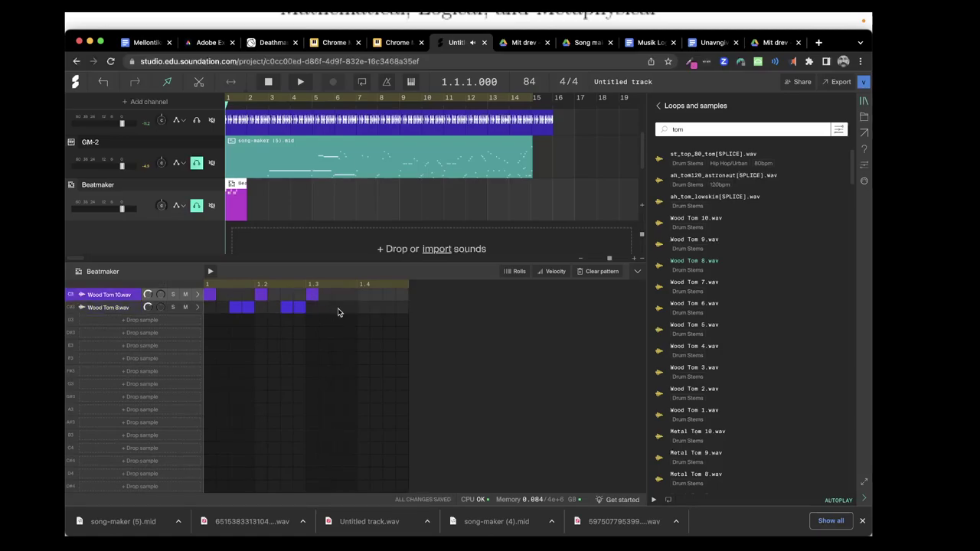
pyautogui.click(338, 308)
pyautogui.click(351, 308)
pyautogui.click(364, 295)
pyautogui.click(377, 308)
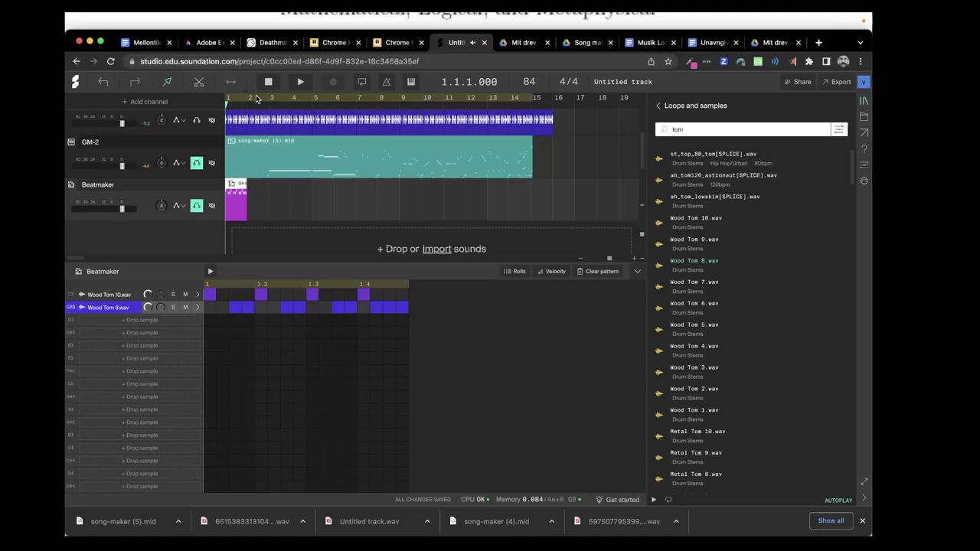
# Play the tom pattern with the soloed melody from the start, stop playback, and lower the Beatmaker channel's volume
pyautogui.click(300, 82)
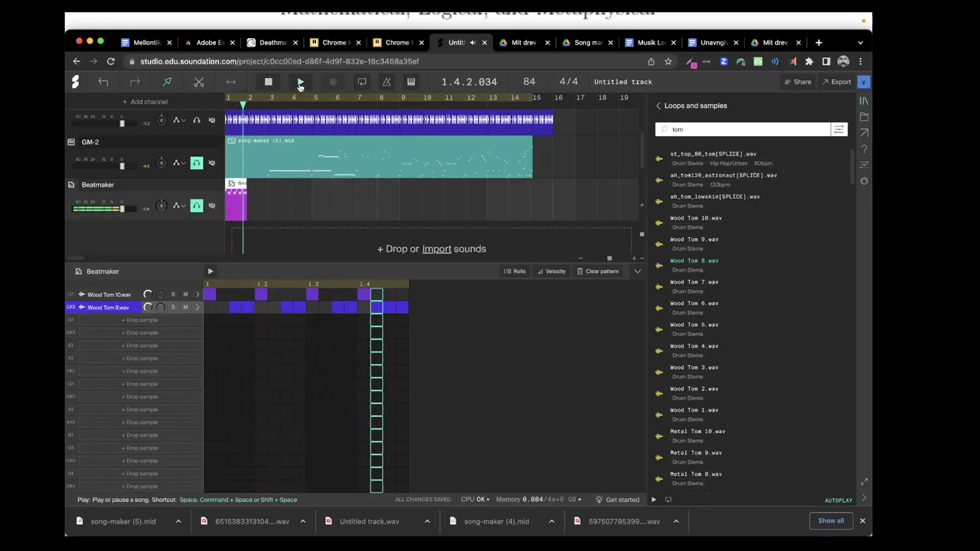
pyautogui.click(269, 82)
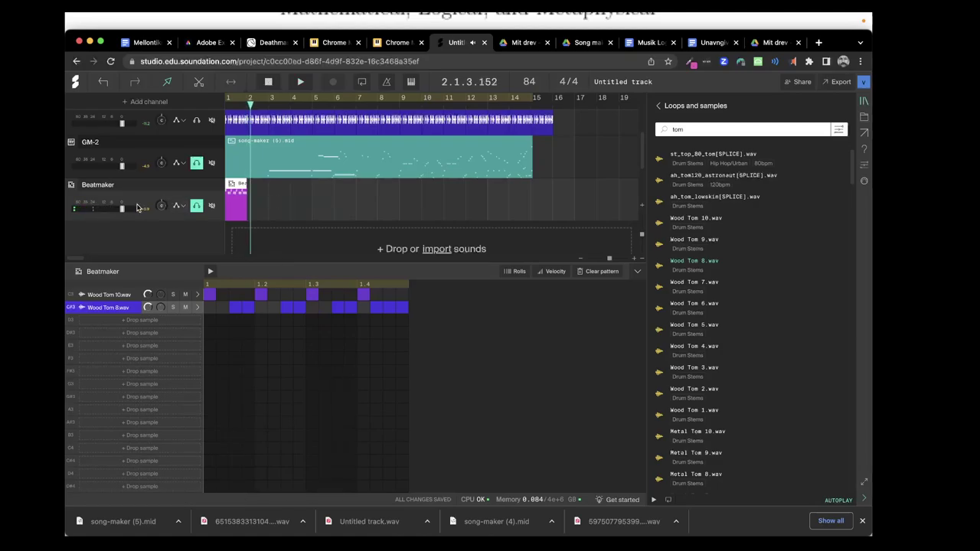
pyautogui.moveTo(122, 208); pyautogui.dragTo(108, 208)
# Duplicate the one-bar tom region 14 times to fill the Beatmaker channel through bar 15
pyautogui.press('super+d')
pyautogui.press('super+d')
pyautogui.press('super+d')
pyautogui.press('super+d')
pyautogui.press('super+d')
pyautogui.press('super+d')
pyautogui.press('super+d')
pyautogui.press('super+d')
pyautogui.press('super+d')
pyautogui.press('super+d')
pyautogui.press('super+d')
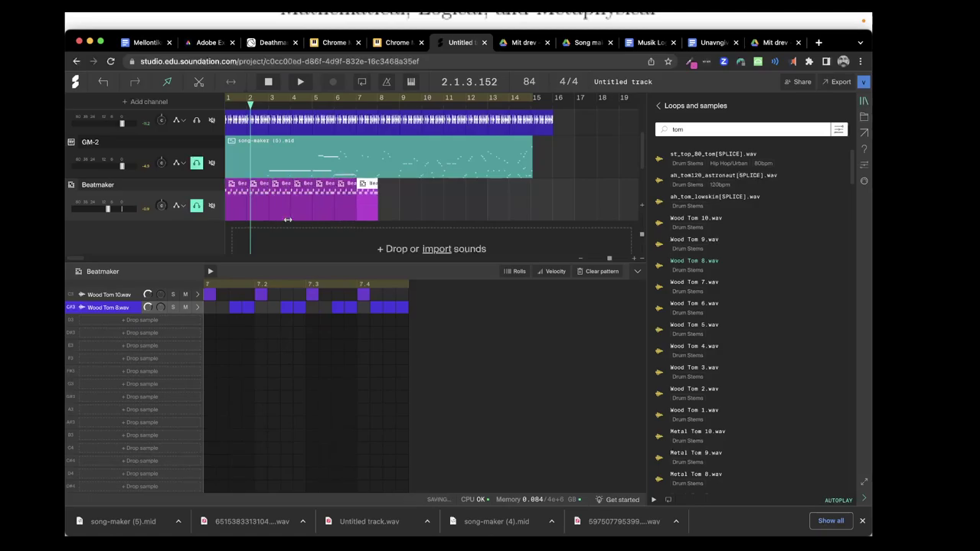
pyautogui.press('super+d')
pyautogui.press('super+d')
pyautogui.press('super+d')
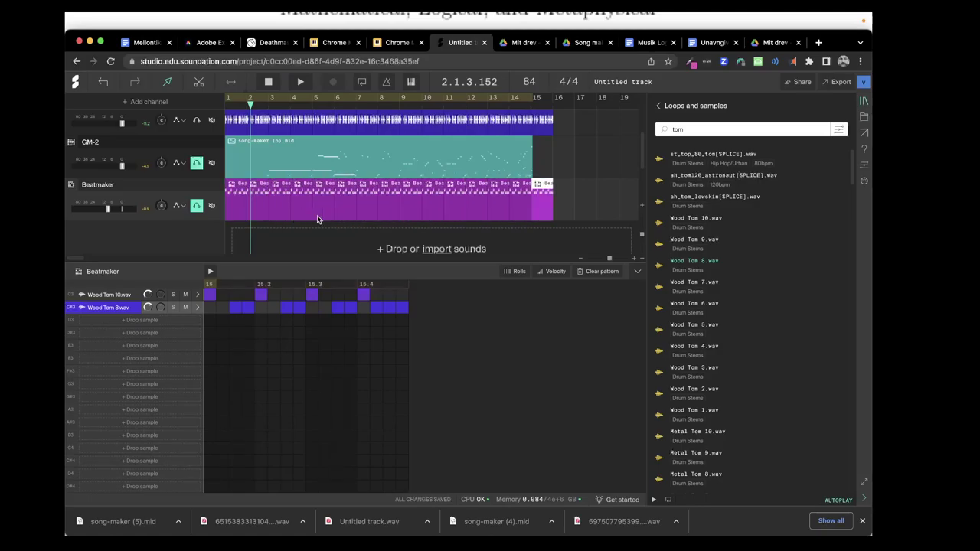
# Delete the GM-2 channel that holds song-maker (5).mid
pyautogui.scroll(3, 325, 182)
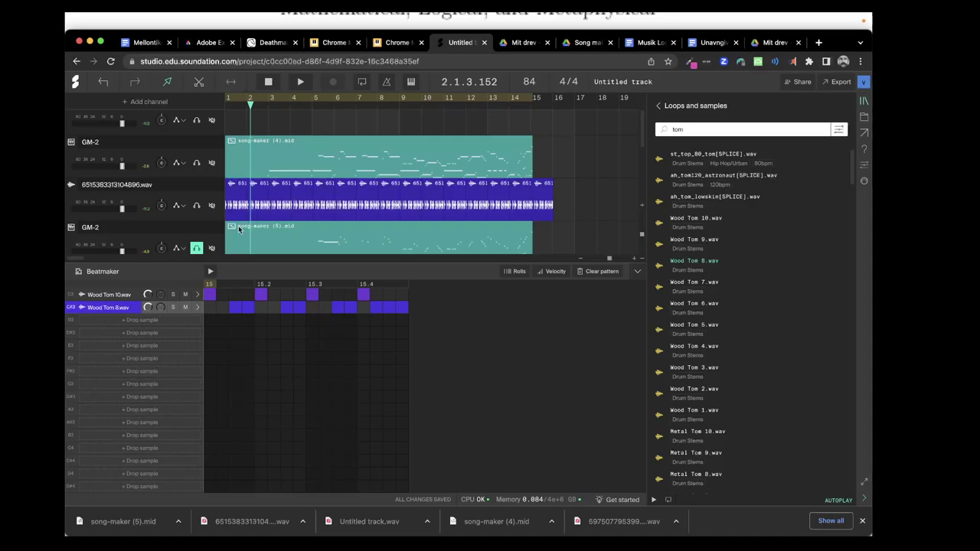
pyautogui.scroll(-3, 206, 242)
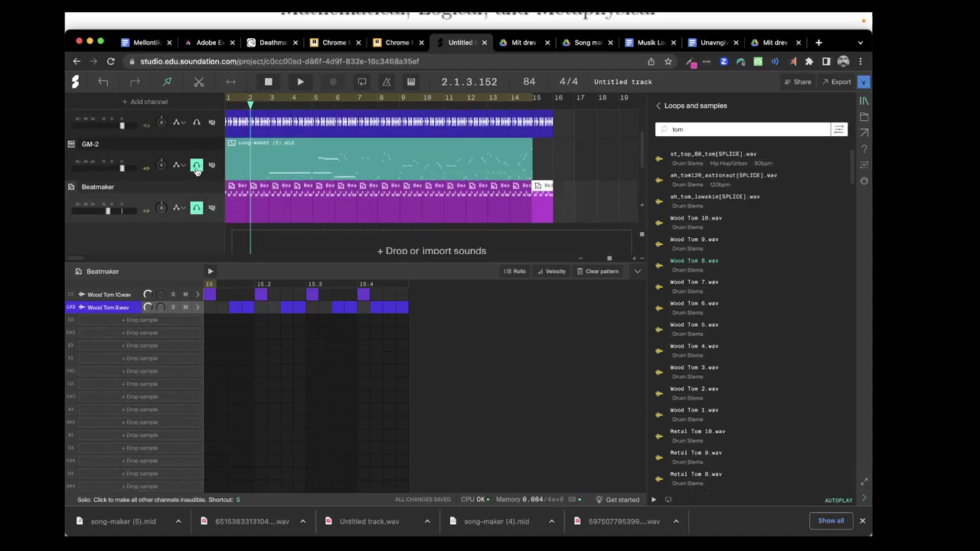
pyautogui.rightClick(170, 159)
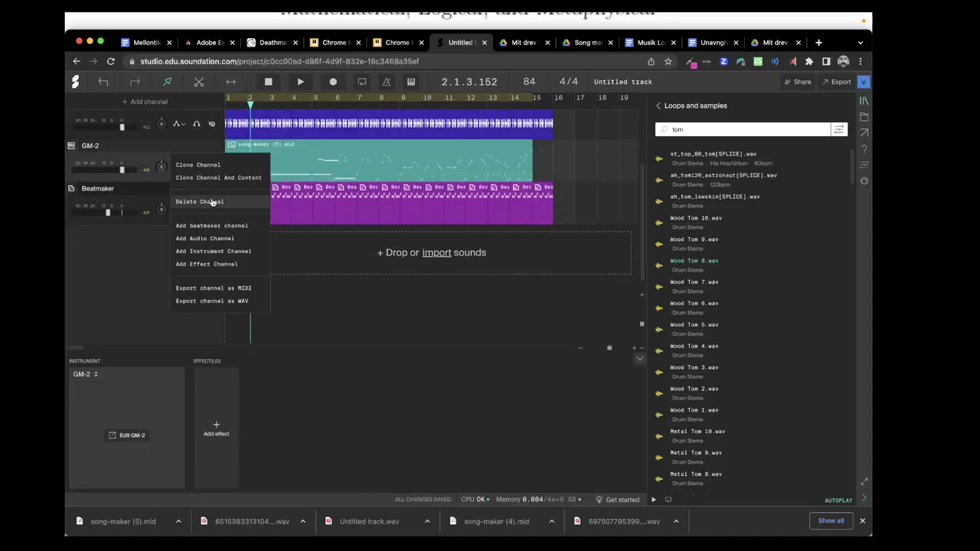
pyautogui.click(219, 201)
# Solo the GM-2 channel holding song-maker (4).mid alongside the Beatmaker and return the playhead to the project start
pyautogui.scroll(-1, 273, 192)
pyautogui.scroll(2, 272, 193)
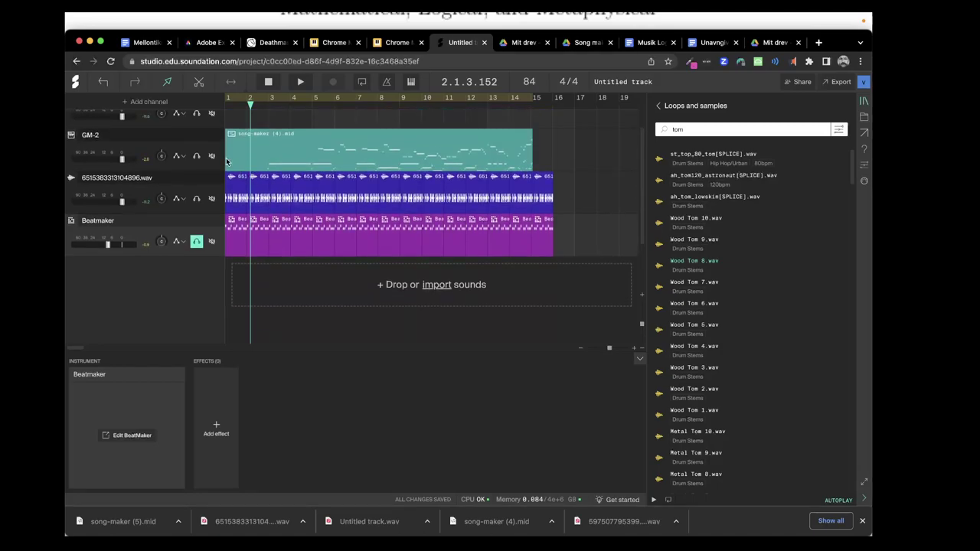
pyautogui.click(196, 156)
pyautogui.click(227, 108)
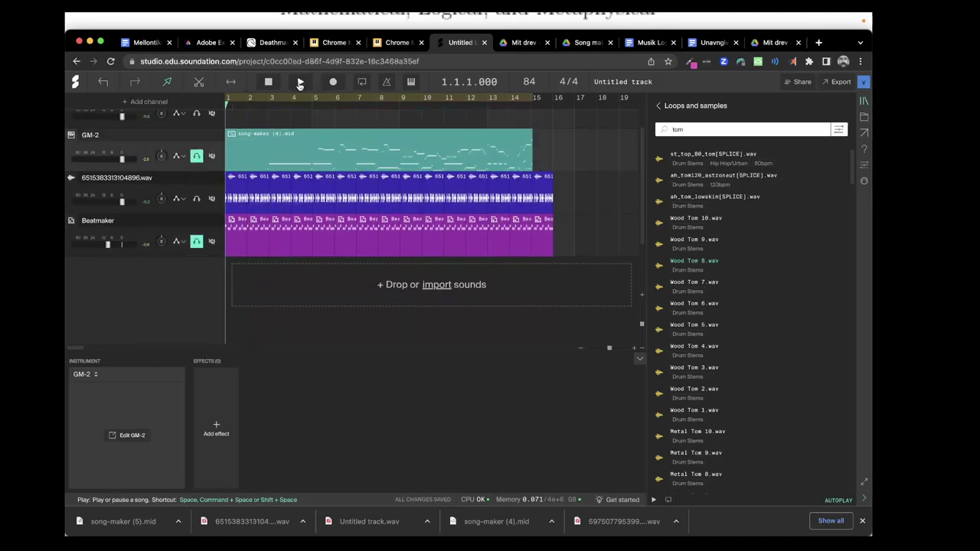
# Open the project's export options
pyautogui.click(832, 82)
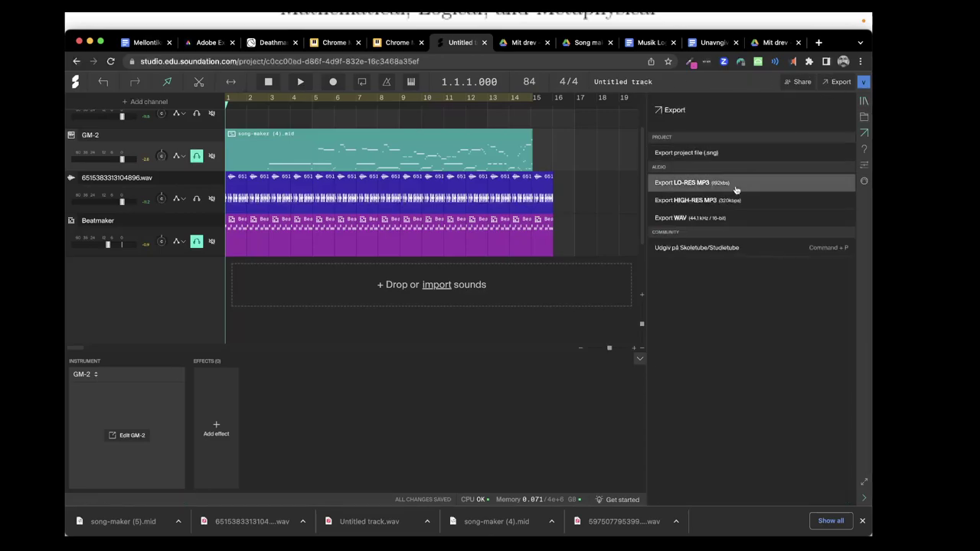